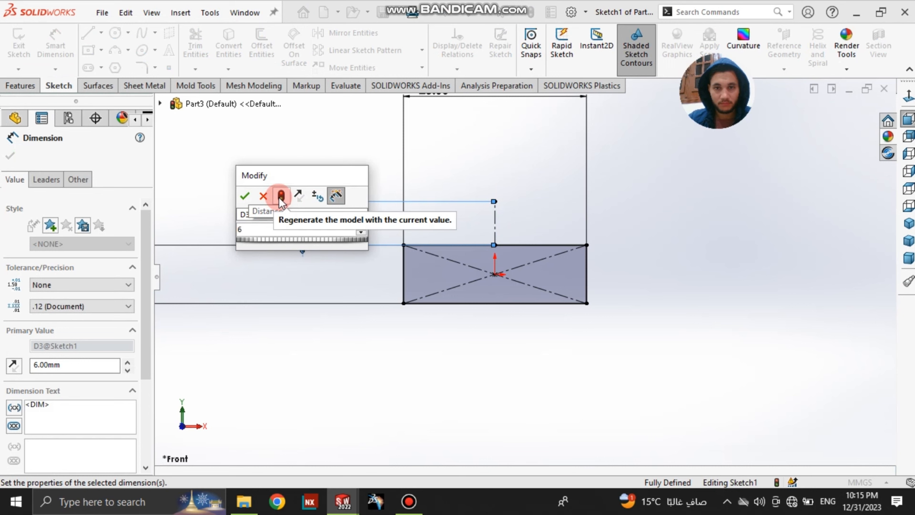
- Set the length dimension of the vertical centerline above the rectangle to 4 mm
{"action": "left_click", "coordinate": [245, 224]}
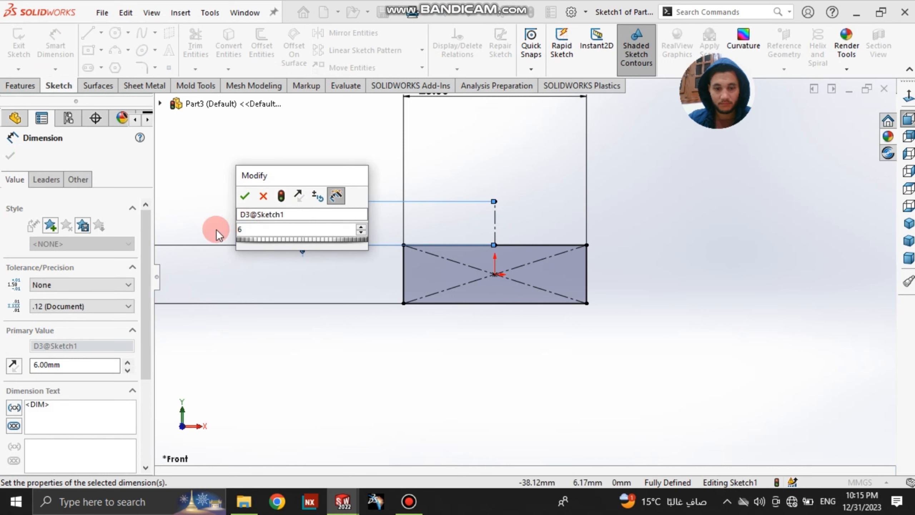
{"action": "type", "text": "4"}
{"action": "left_click", "coordinate": [273, 226]}
{"action": "left_click_drag", "start_coordinate": [253, 227], "coordinate": [237, 227]}
{"action": "type", "text": "4"}
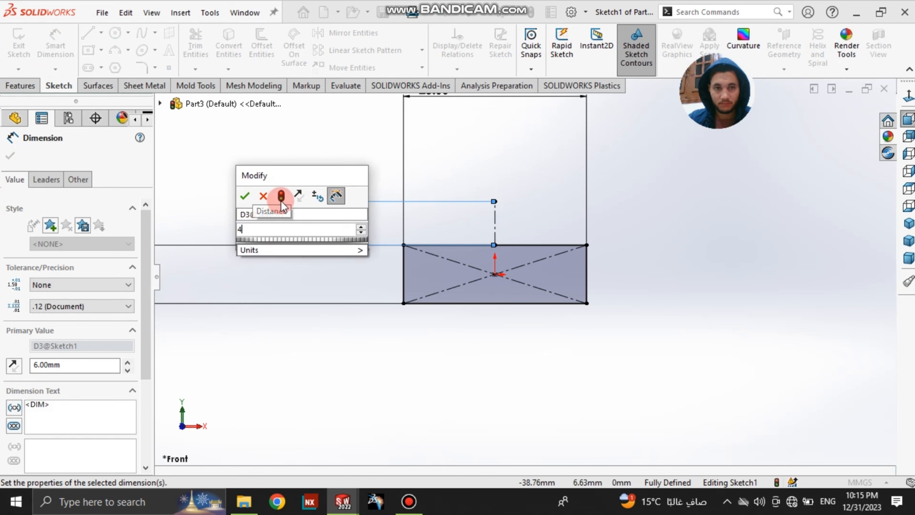
{"action": "left_click", "coordinate": [280, 197]}
{"action": "left_click", "coordinate": [244, 196]}
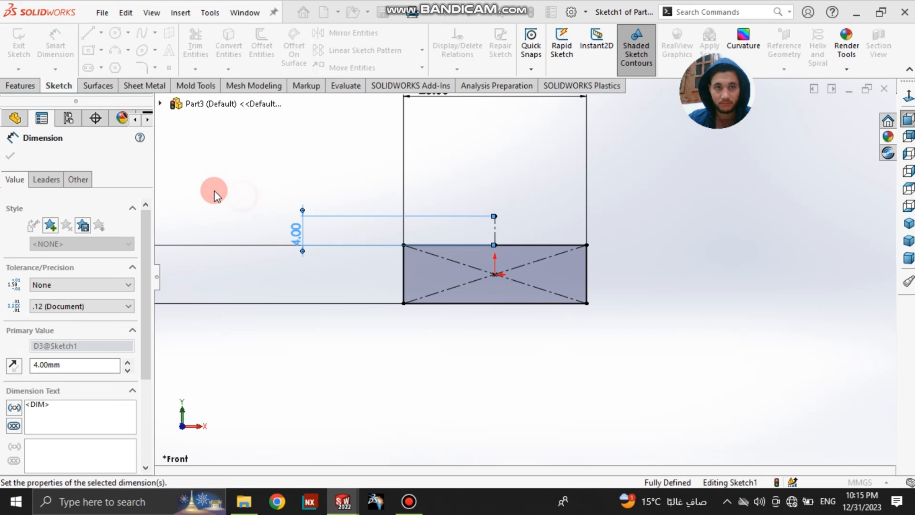
{"action": "left_click", "coordinate": [115, 32]}
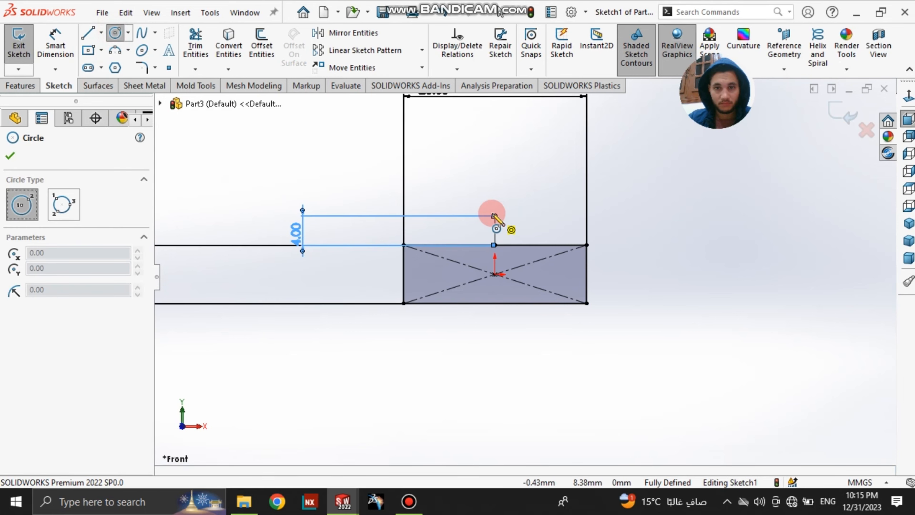
{"action": "left_click_drag", "start_coordinate": [495, 216], "coordinate": [170, 55]}
{"action": "left_click", "coordinate": [192, 45]}
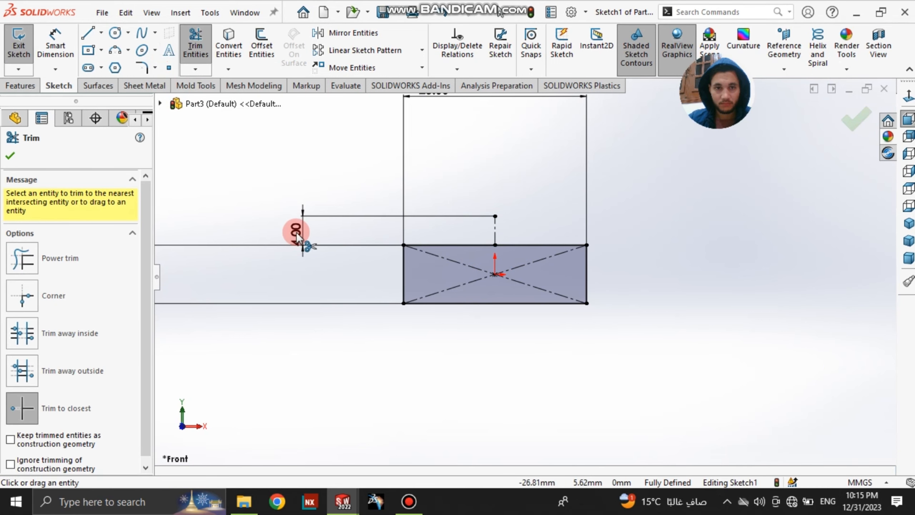
{"action": "left_click", "coordinate": [211, 42]}
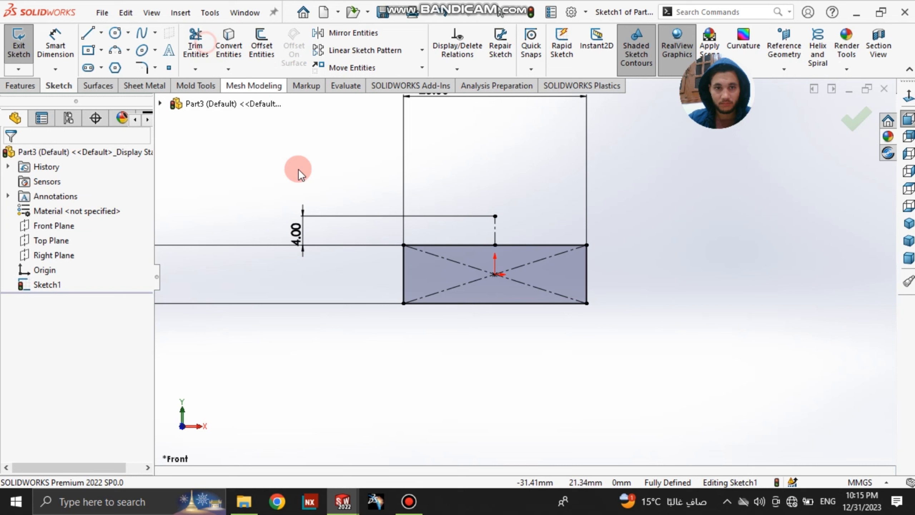
- Set the length dimension of the vertical centerline above the rectangle to 6 mm
{"action": "left_click", "coordinate": [302, 231]}
{"action": "left_click", "coordinate": [76, 367]}
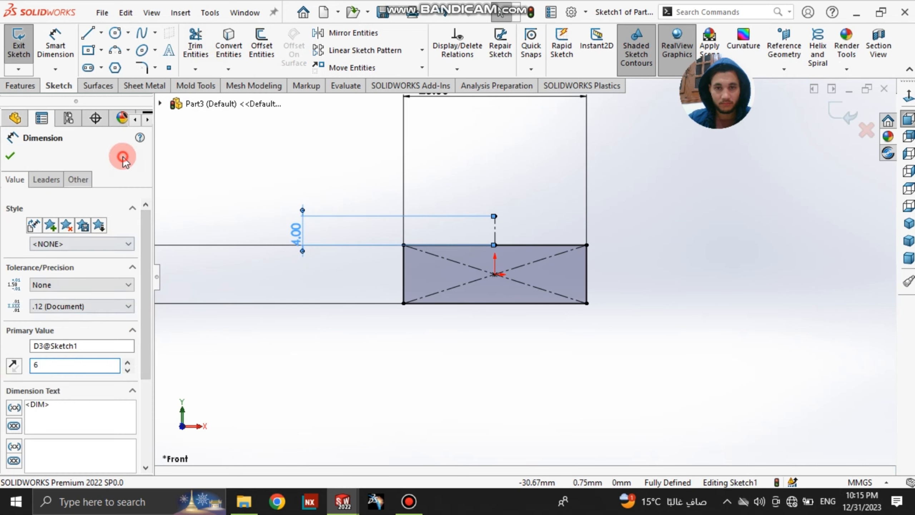
{"action": "type", "text": "6"}
{"action": "key", "text": "Return"}
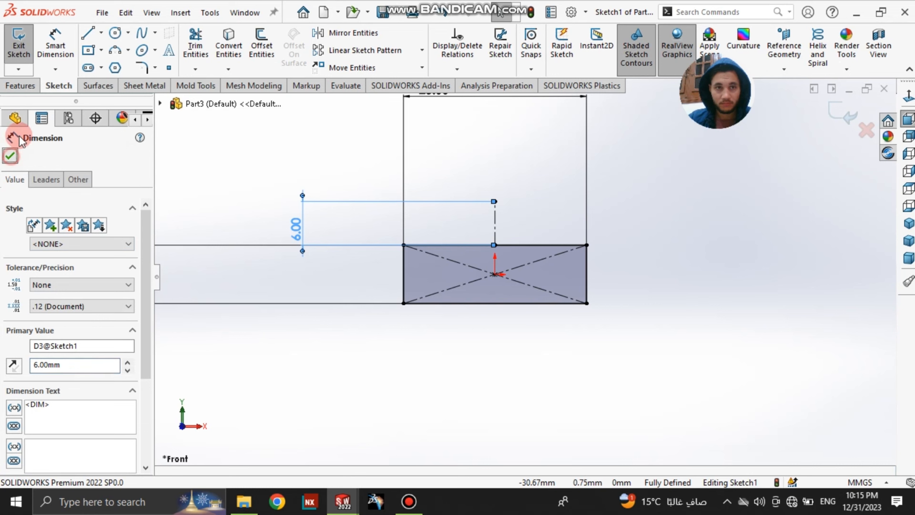
{"action": "left_click", "coordinate": [10, 156]}
- Draw a circle centred on the centerline's upper endpoint, overlapping the rectangle's upper edge, and trim away the edge portion inside the circle
{"action": "left_click", "coordinate": [115, 33]}
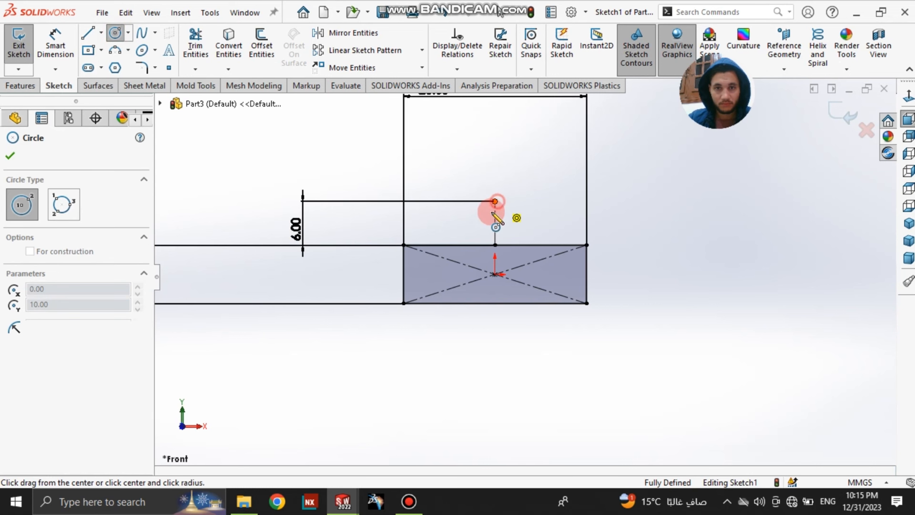
{"action": "left_click_drag", "start_coordinate": [493, 215], "coordinate": [484, 262]}
{"action": "left_click", "coordinate": [195, 50]}
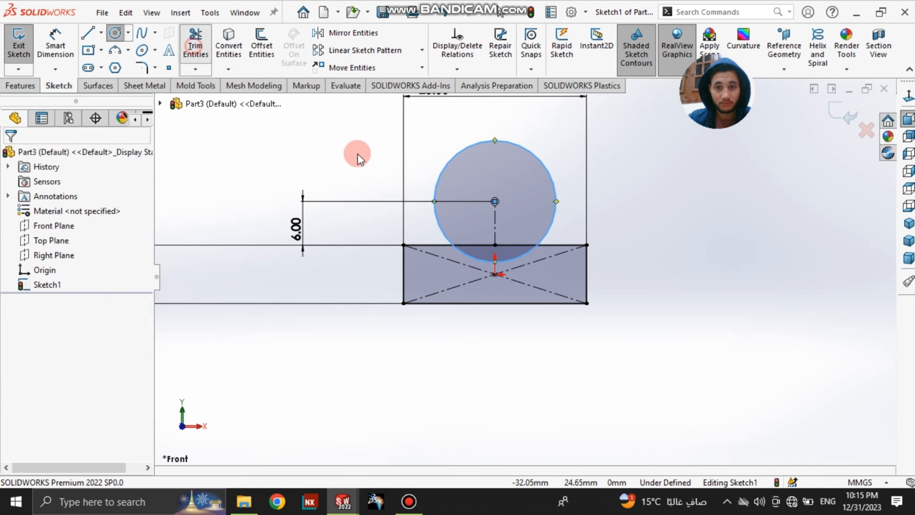
{"action": "left_click", "coordinate": [469, 244]}
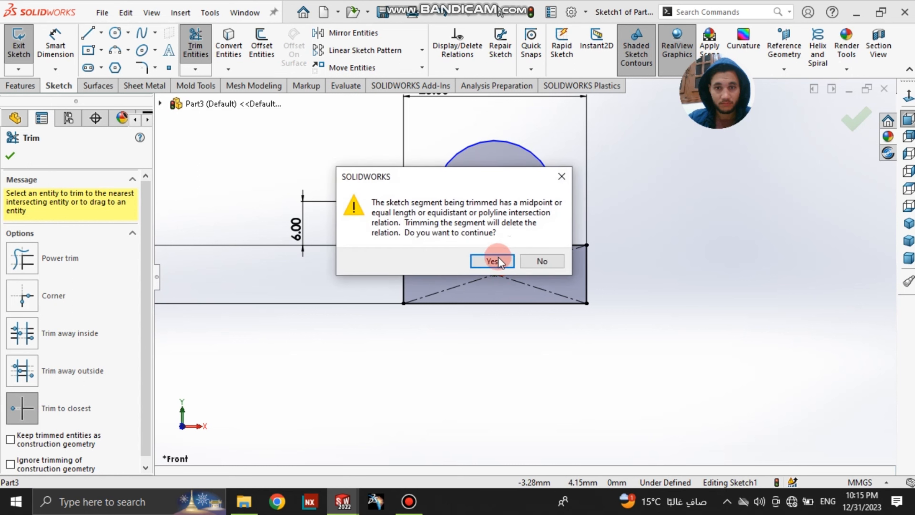
{"action": "left_click", "coordinate": [496, 259]}
{"action": "left_click", "coordinate": [516, 242]}
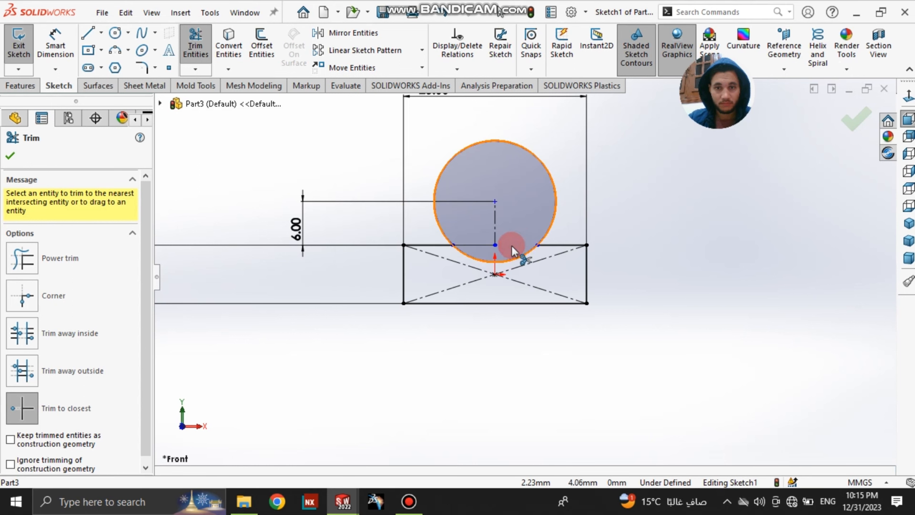
- Draw a horizontal construction line from the circle's centre outward past the rectangle's left side
{"action": "left_click", "coordinate": [102, 35]}
{"action": "left_click", "coordinate": [114, 62]}
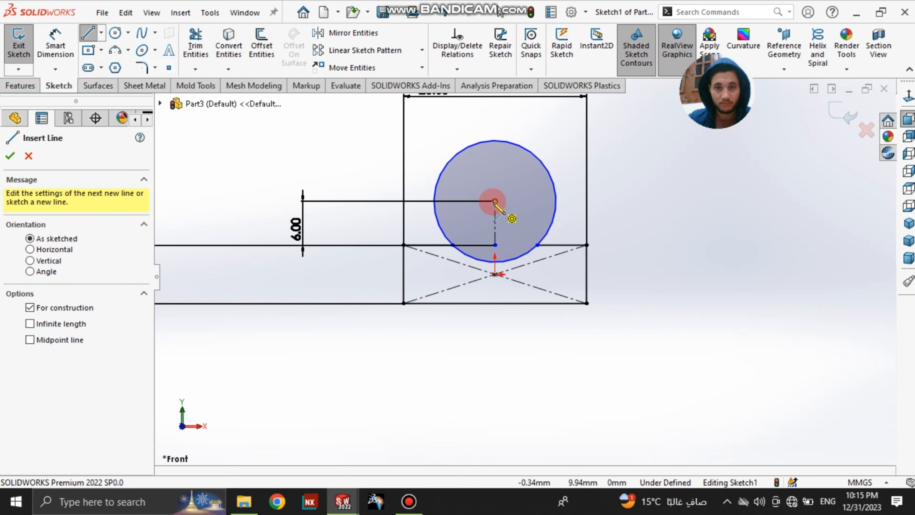
{"action": "left_click_drag", "start_coordinate": [494, 201], "coordinate": [365, 201]}
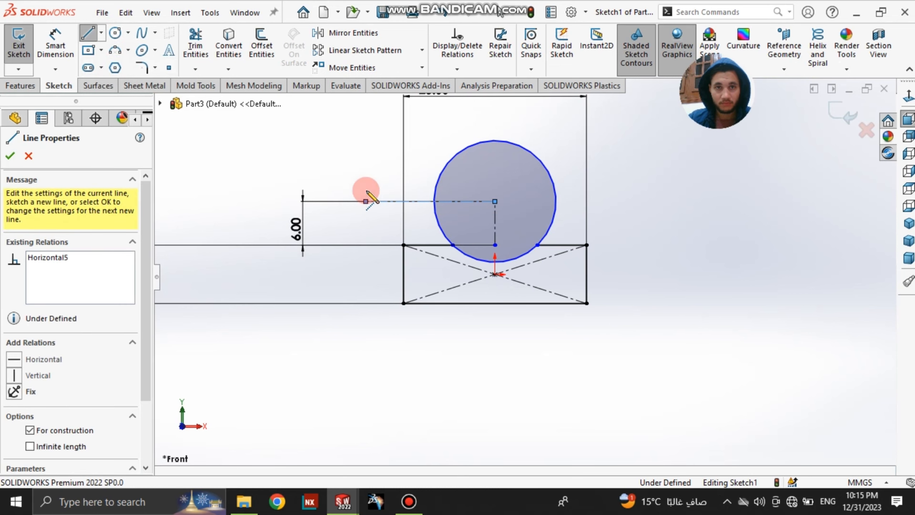
- Mirror the rectangle's outline segments and the circle about the horizontal construction line, keeping the originals
{"action": "left_click", "coordinate": [378, 33]}
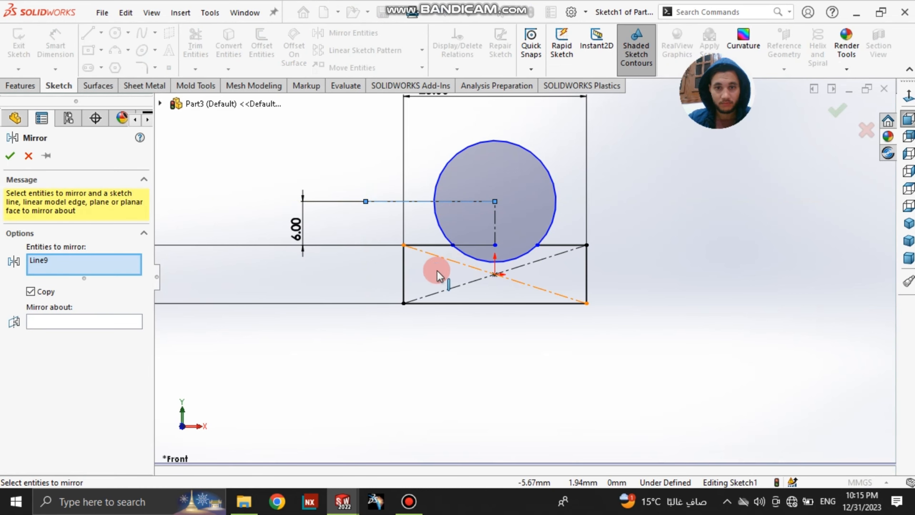
{"action": "left_click", "coordinate": [470, 303]}
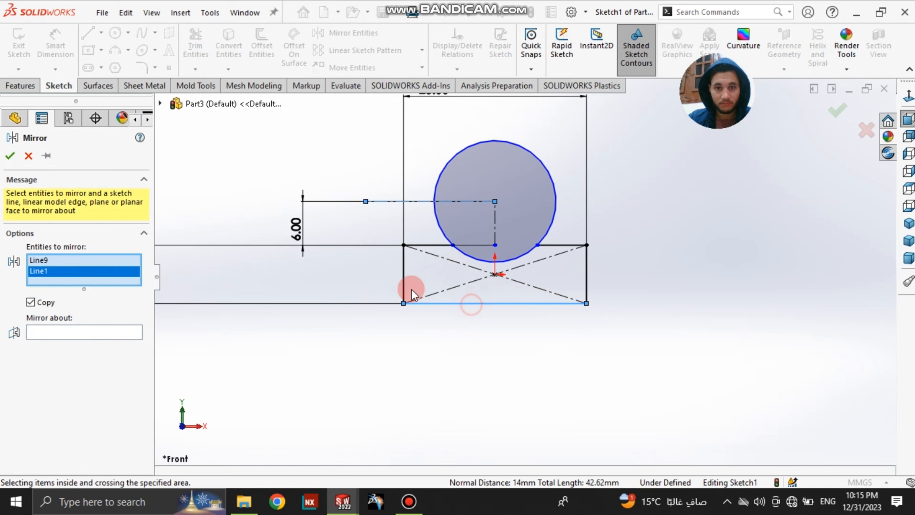
{"action": "left_click", "coordinate": [412, 289]}
{"action": "left_click", "coordinate": [432, 247]}
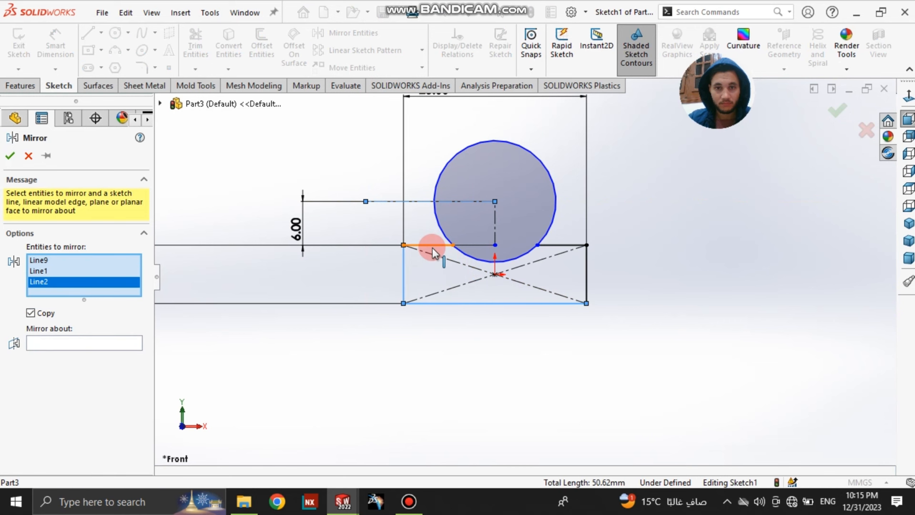
{"action": "left_click", "coordinate": [562, 246]}
{"action": "left_click", "coordinate": [587, 261]}
{"action": "left_click", "coordinate": [511, 259]}
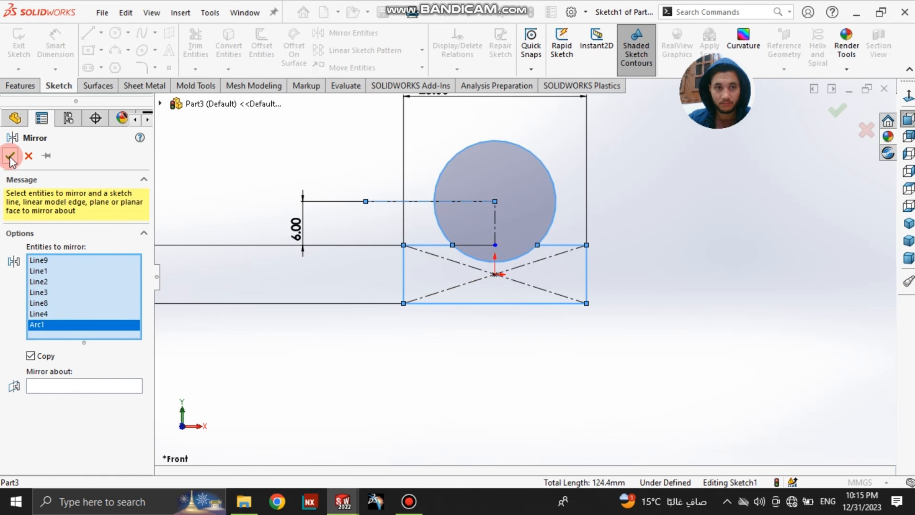
{"action": "left_click", "coordinate": [105, 386]}
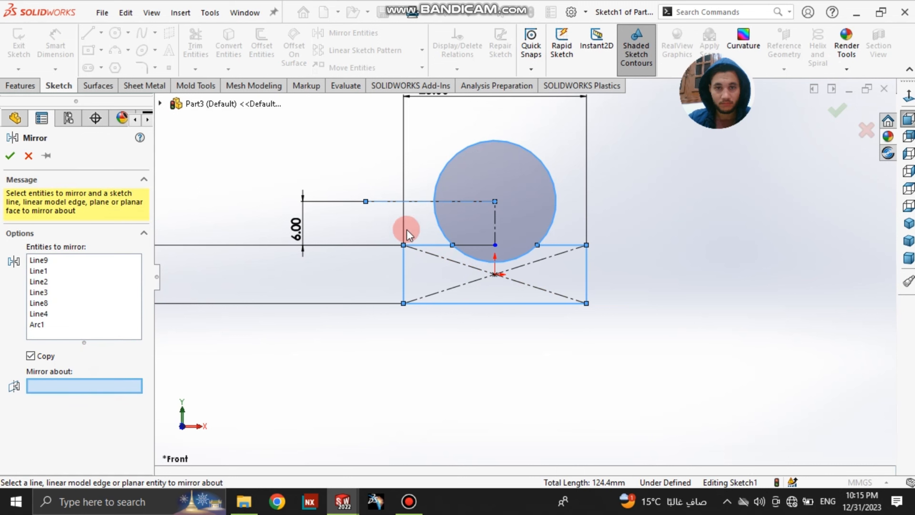
{"action": "left_click", "coordinate": [419, 201]}
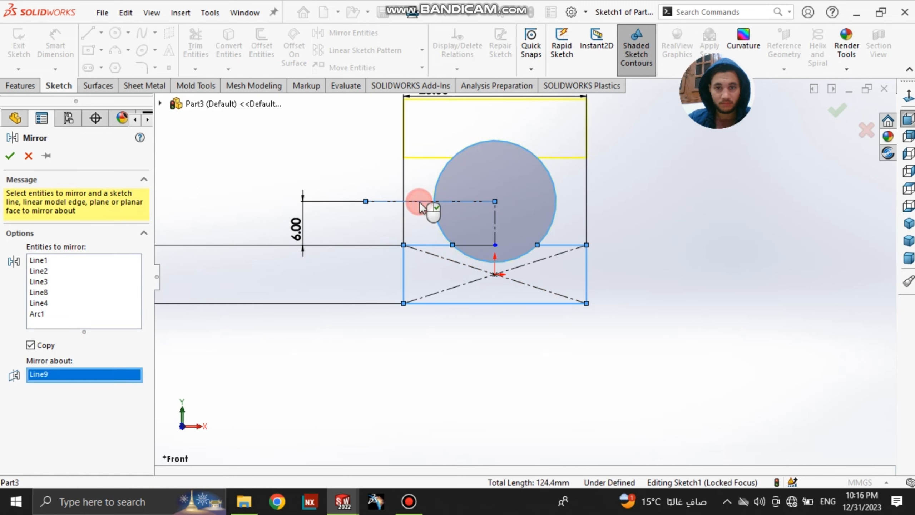
{"action": "left_click", "coordinate": [10, 156]}
- Trim away the circle's left and right portions between the two rectangles, leaving only the upper and lower groove arcs
{"action": "left_click", "coordinate": [208, 41]}
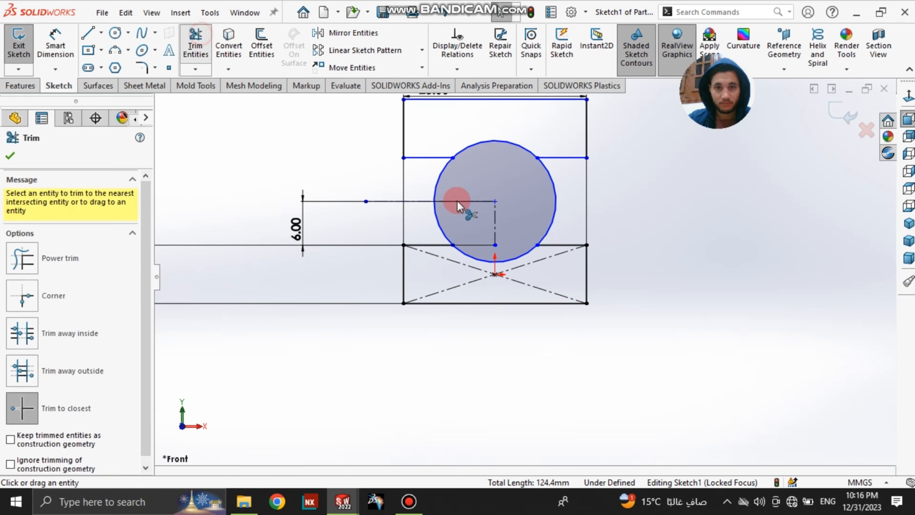
{"action": "left_click", "coordinate": [435, 196]}
{"action": "left_click", "coordinate": [435, 216]}
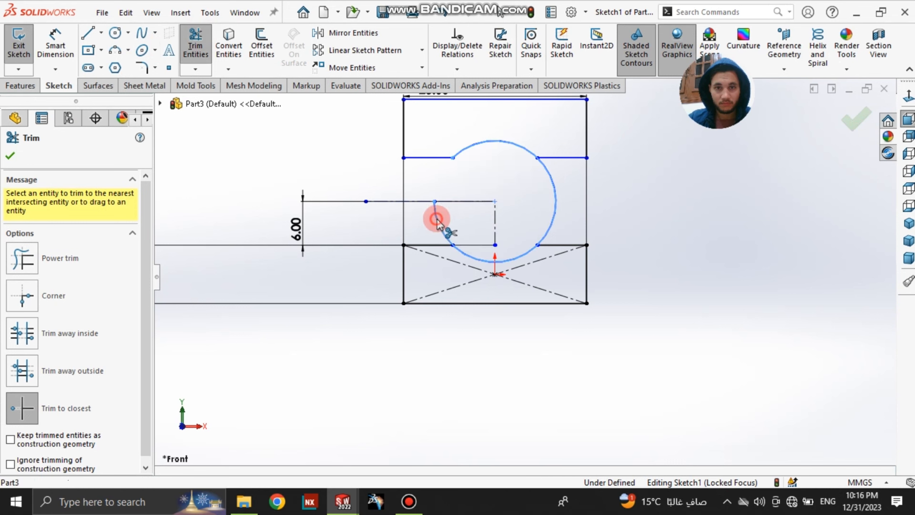
{"action": "left_click", "coordinate": [553, 215]}
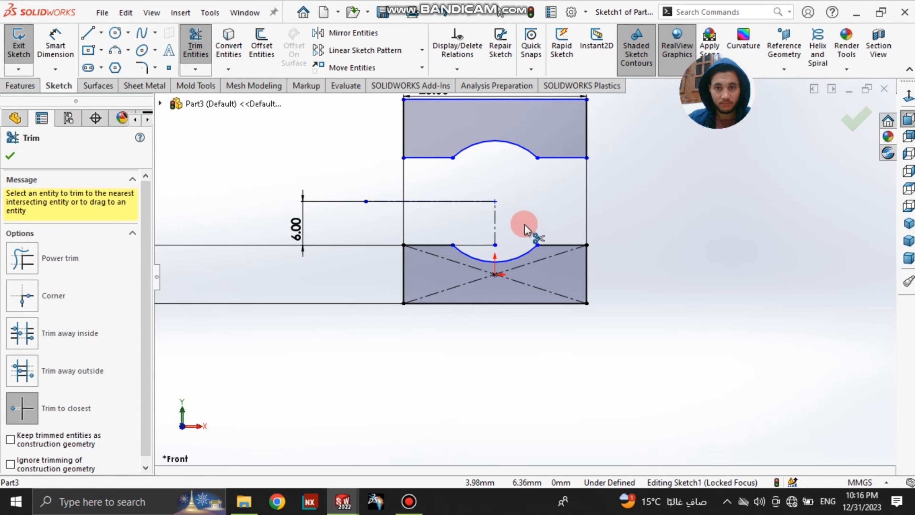
- Draw a horizontal line across the upper profile between its side edges, and trim away the outline above that line
{"action": "left_click", "coordinate": [88, 34]}
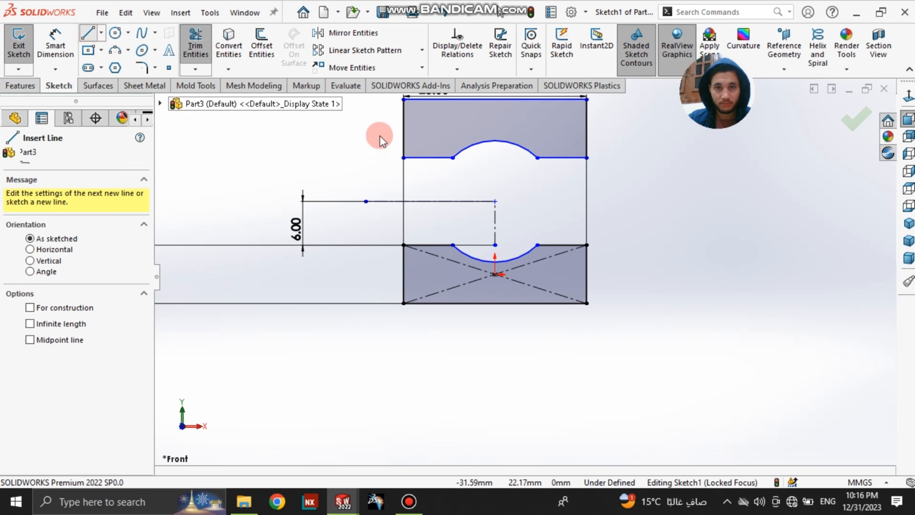
{"action": "left_click", "coordinate": [403, 126]}
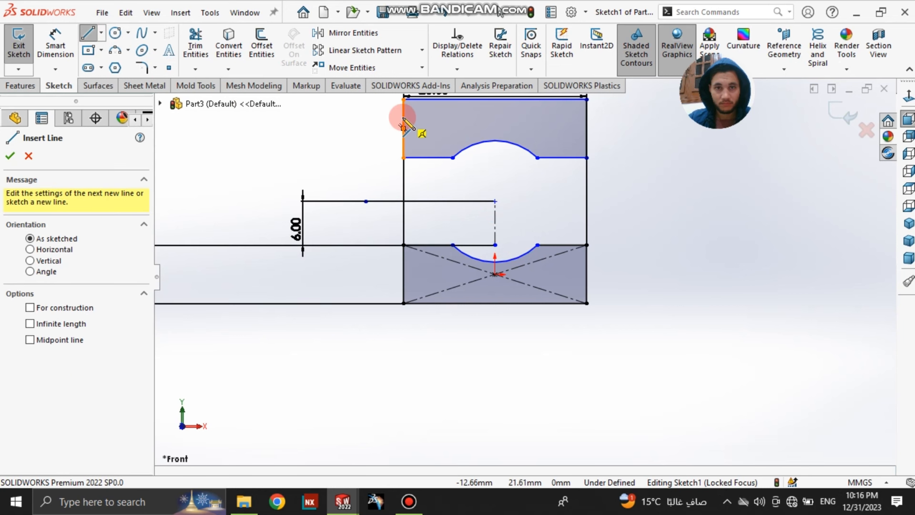
{"action": "left_click_drag", "start_coordinate": [404, 126], "coordinate": [586, 118]}
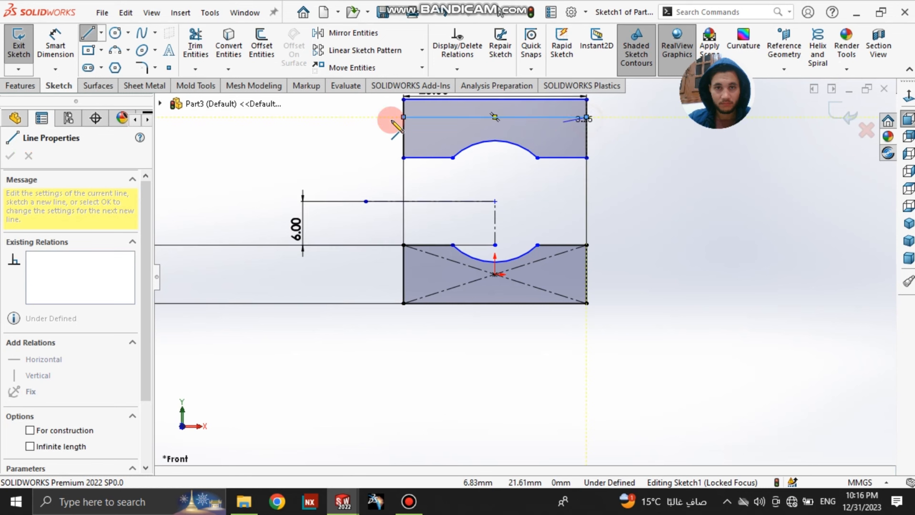
{"action": "left_click", "coordinate": [195, 43]}
{"action": "left_click", "coordinate": [403, 109]}
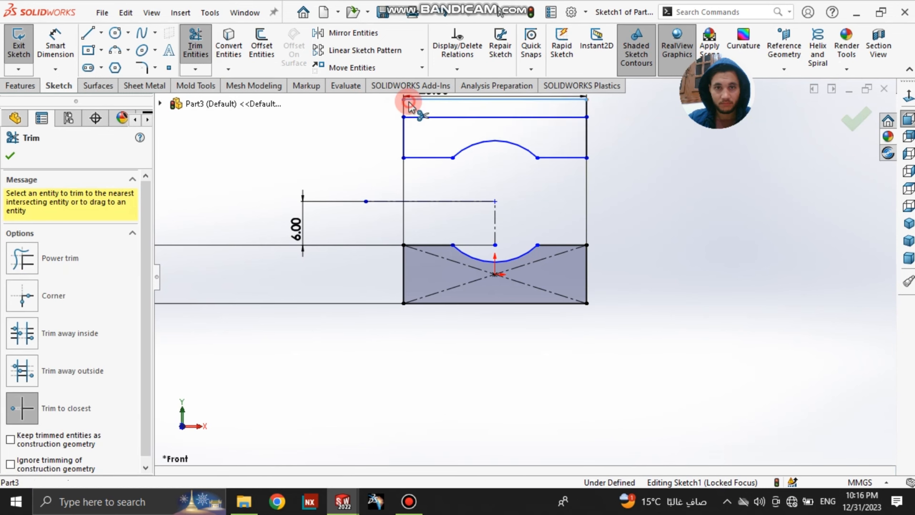
{"action": "left_click", "coordinate": [587, 100]}
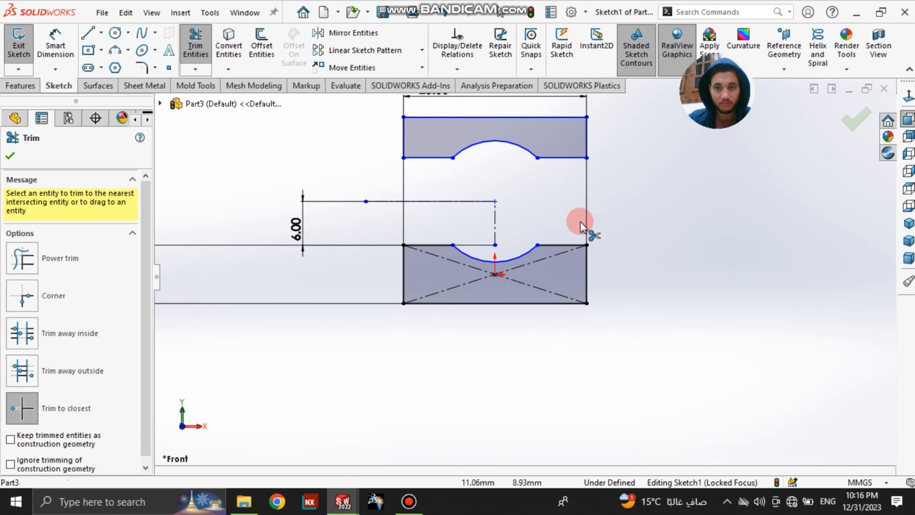
- Draw a vertical construction line about 27.5 mm long downward from the midpoint of the lower rectangle's bottom edge
{"action": "left_click", "coordinate": [101, 33]}
{"action": "left_click", "coordinate": [119, 66]}
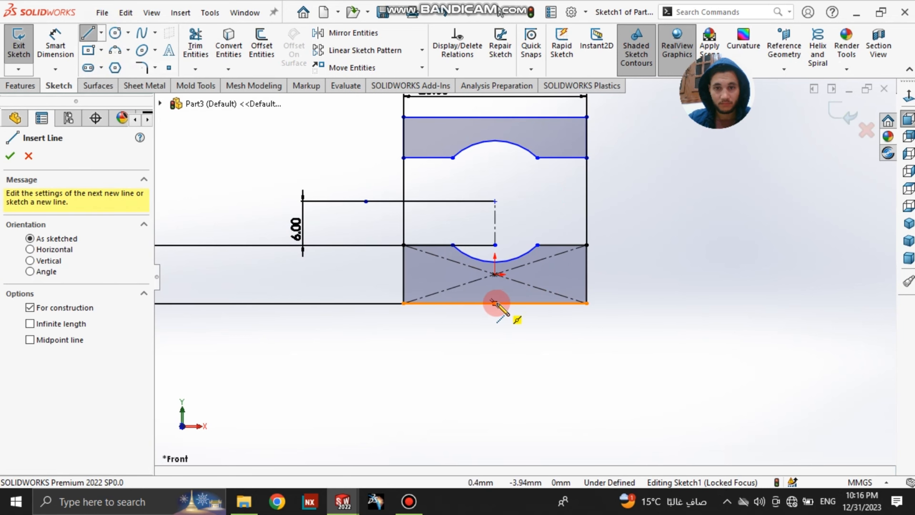
{"action": "left_click", "coordinate": [495, 304]}
{"action": "scroll", "coordinate": [506, 326], "scroll_direction": "up", "scroll_amount": 7}
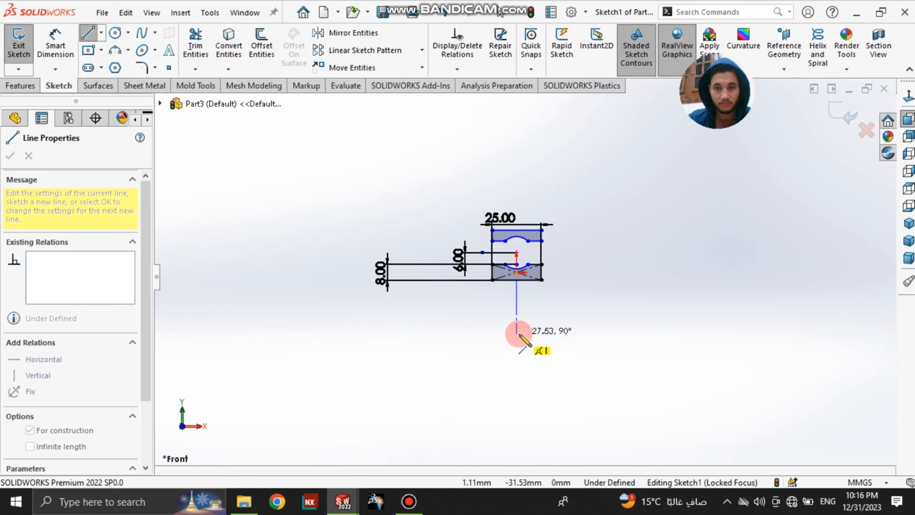
{"action": "left_click", "coordinate": [517, 334]}
- Dimension the length of the vertical construction line below the lower rectangle and set it to 50 mm
{"action": "left_click", "coordinate": [55, 41]}
{"action": "scroll", "coordinate": [549, 303], "scroll_direction": "up", "scroll_amount": 4}
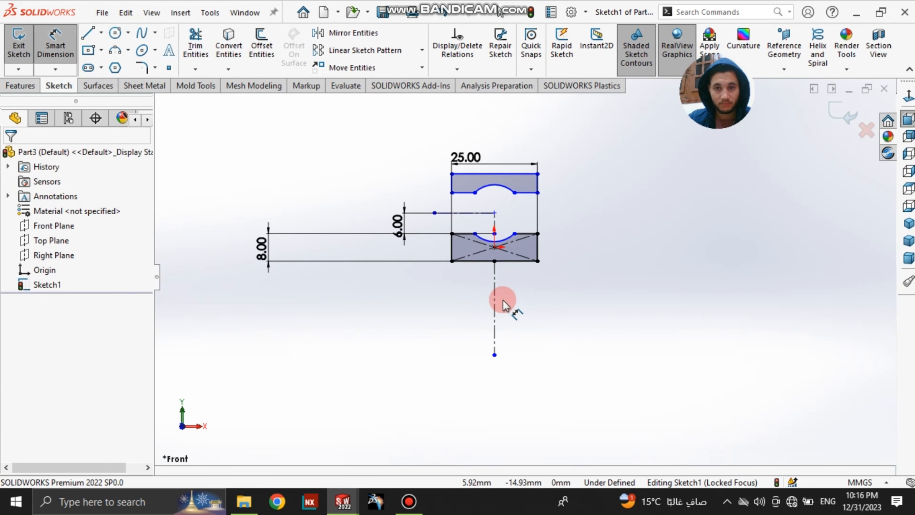
{"action": "left_click", "coordinate": [494, 306]}
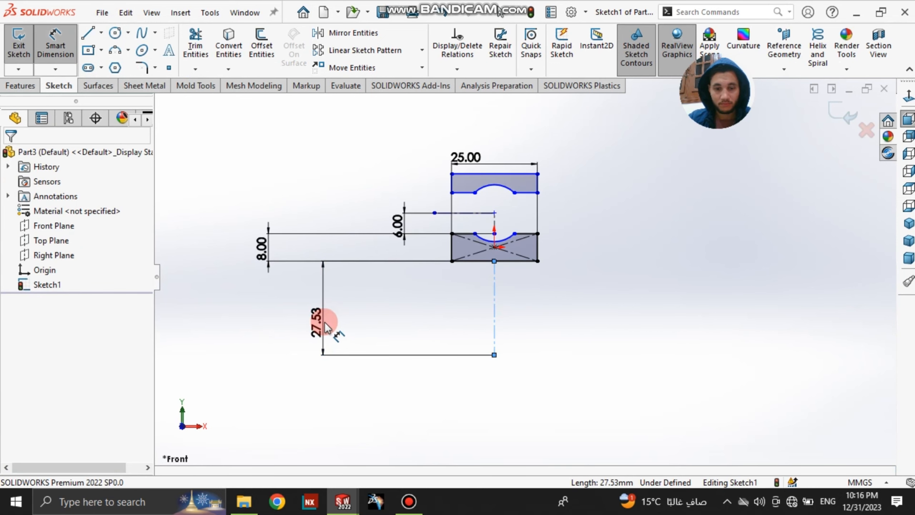
{"action": "left_click", "coordinate": [326, 322]}
{"action": "type", "text": "55"}
{"action": "left_click", "coordinate": [302, 304]}
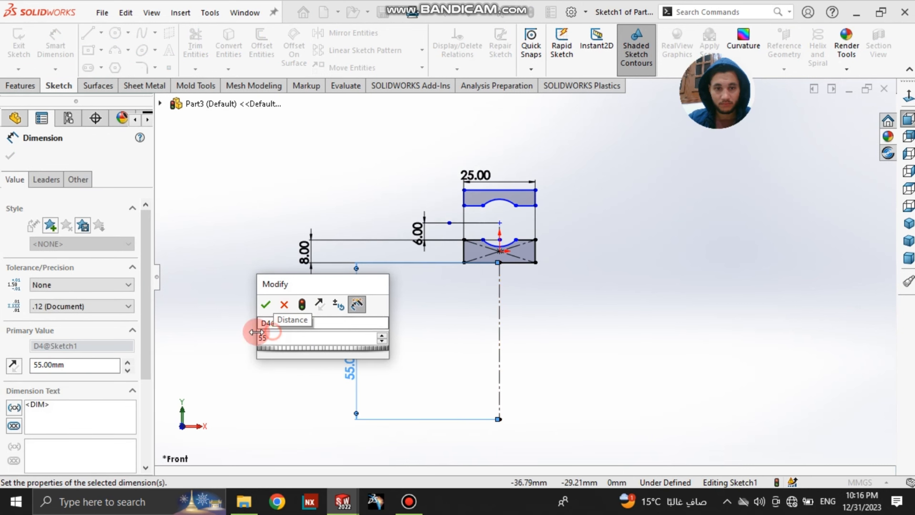
{"action": "left_click", "coordinate": [369, 331]}
{"action": "key", "text": "BackSpace"}
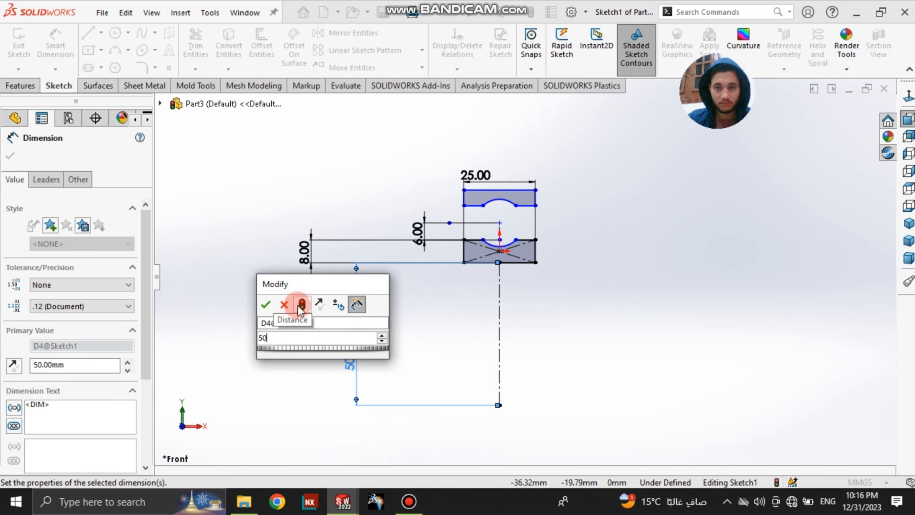
{"action": "left_click", "coordinate": [266, 305]}
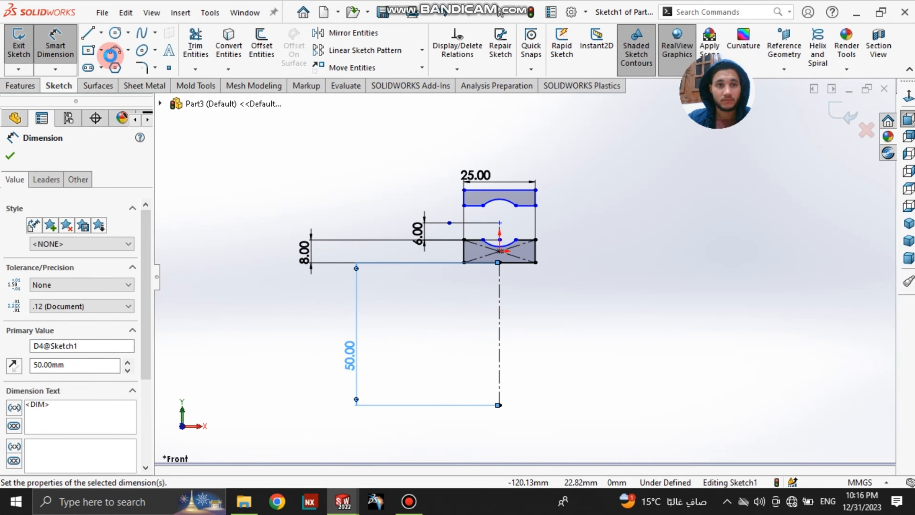
- Draw a short horizontal construction line leftward from the midpoint of the 50 mm vertical construction line
{"action": "left_click", "coordinate": [101, 33]}
{"action": "left_click", "coordinate": [119, 67]}
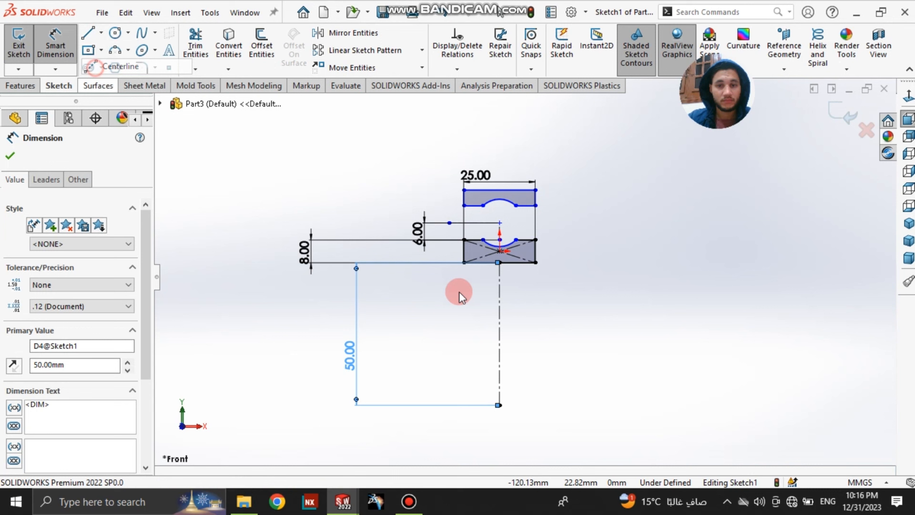
{"action": "left_click", "coordinate": [500, 334]}
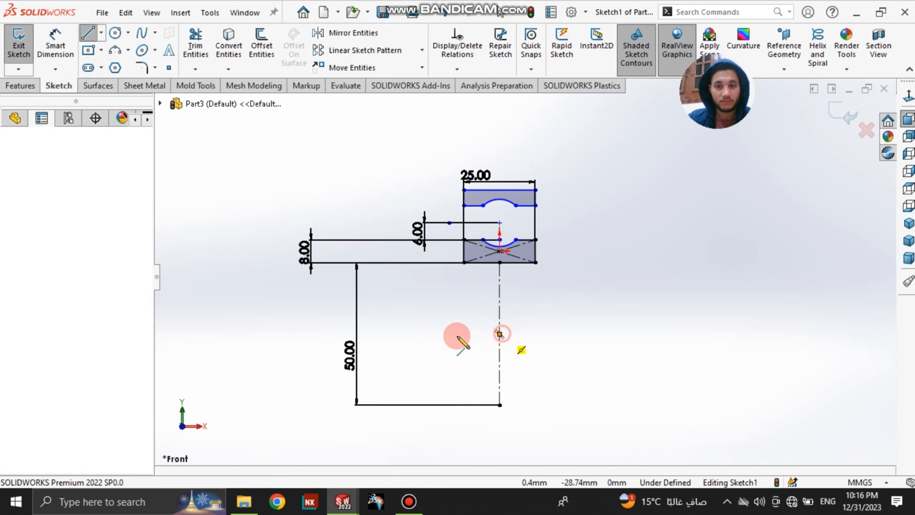
- Revolve the two grooved ring profiles 360 degrees about the short horizontal construction line
{"action": "left_click", "coordinate": [20, 87]}
{"action": "left_click", "coordinate": [64, 43]}
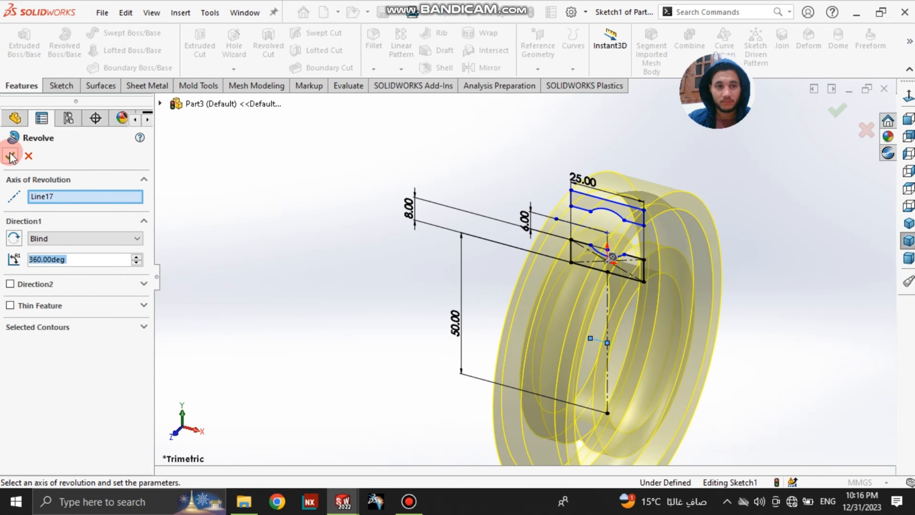
{"action": "left_click", "coordinate": [10, 155]}
- Apply a planar section view through both rings on the Front Plane with 0 mm offset
{"action": "middle_click_drag", "start_coordinate": [302, 277], "coordinate": [243, 206]}
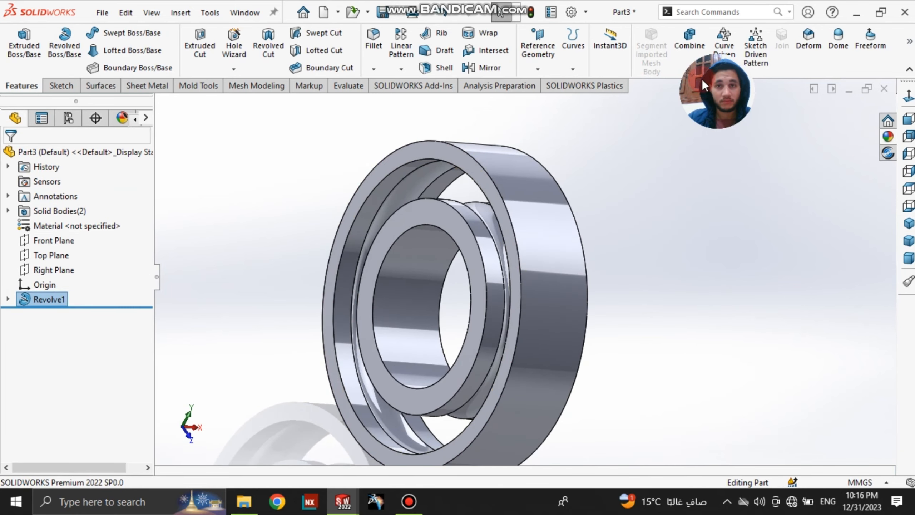
{"action": "left_click", "coordinate": [62, 87]}
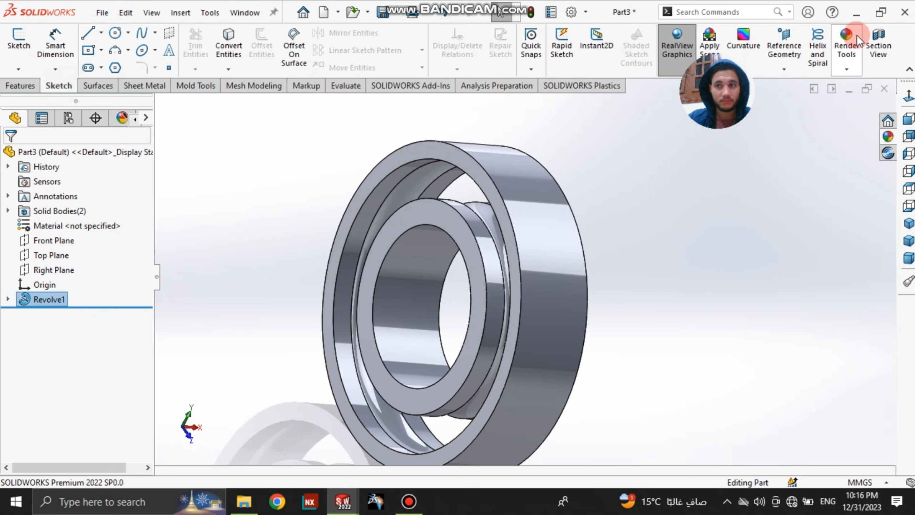
{"action": "left_click", "coordinate": [878, 43]}
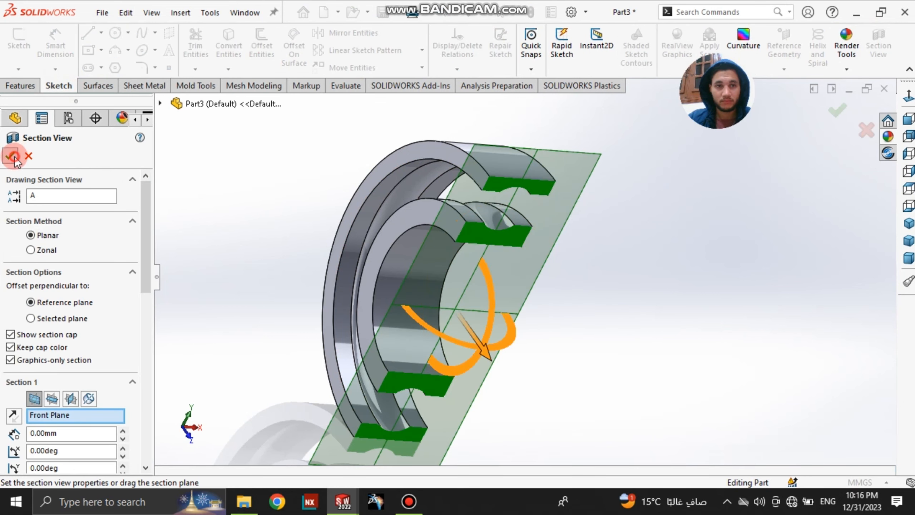
{"action": "left_click", "coordinate": [14, 153]}
- Start a sketch on the Front Plane and draw a vertical construction line about 16.6 mm long from the lower groove's bottom to the upper groove's peak
{"action": "left_click", "coordinate": [59, 241]}
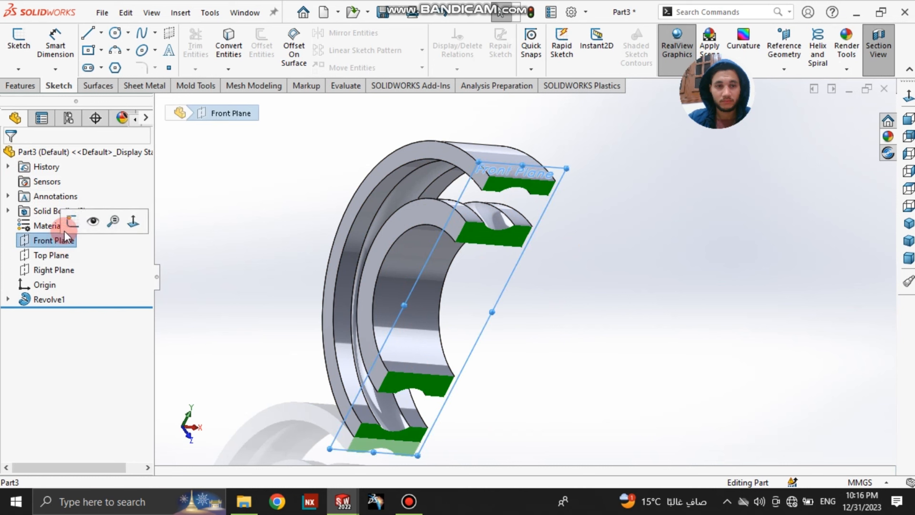
{"action": "left_click", "coordinate": [67, 225]}
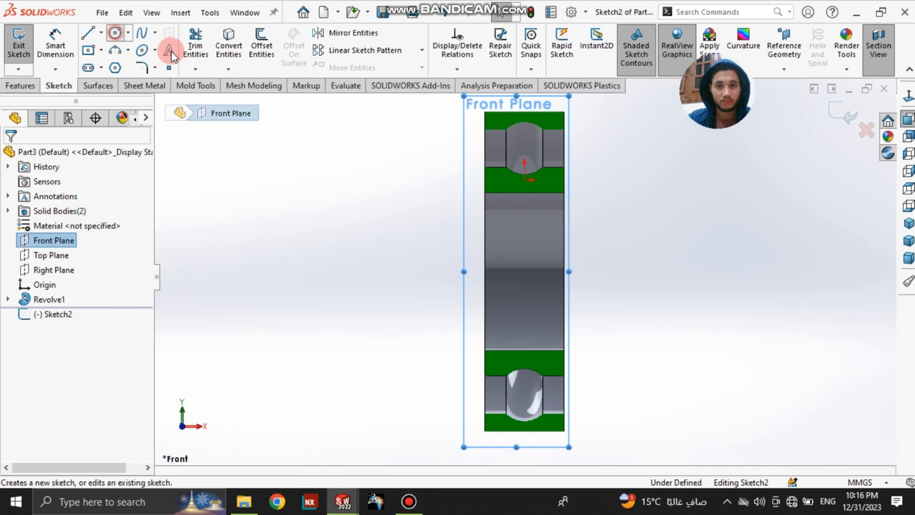
{"action": "scroll", "coordinate": [528, 149], "scroll_direction": "down", "scroll_amount": 5}
{"action": "left_click", "coordinate": [102, 33]}
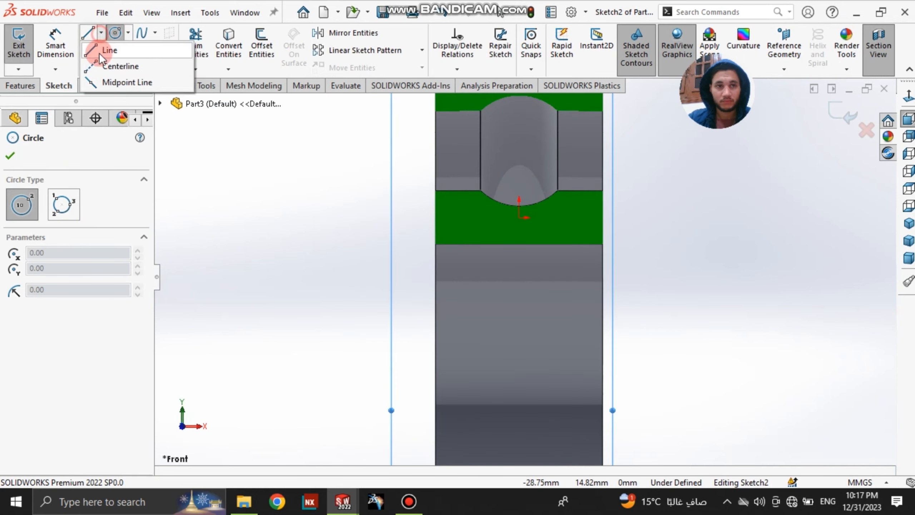
{"action": "left_click", "coordinate": [98, 53]}
{"action": "scroll", "coordinate": [538, 233], "scroll_direction": "down", "scroll_amount": 3}
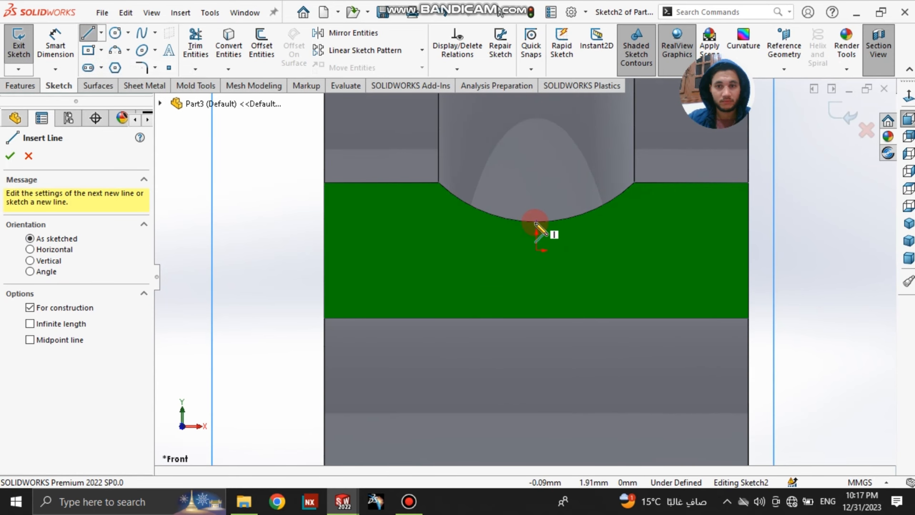
{"action": "scroll", "coordinate": [536, 224], "scroll_direction": "down", "scroll_amount": 3}
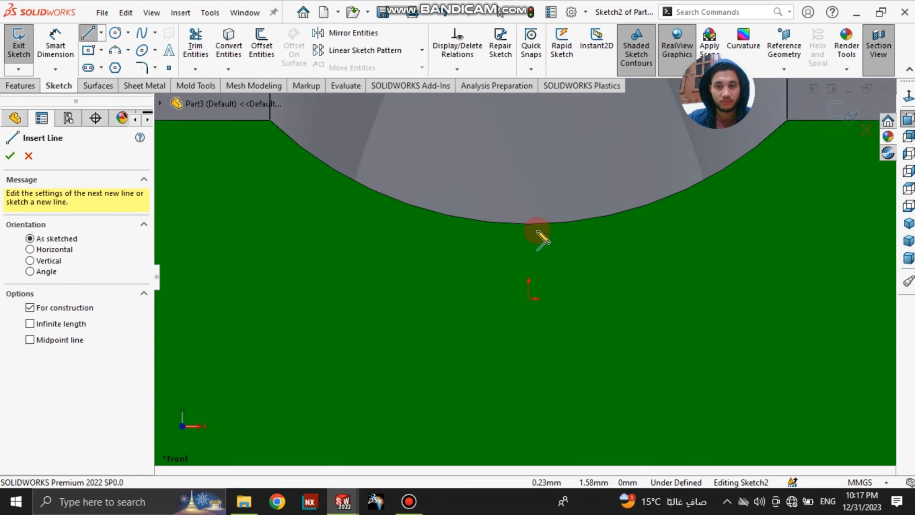
{"action": "left_click", "coordinate": [519, 226]}
{"action": "scroll", "coordinate": [522, 190], "scroll_direction": "up", "scroll_amount": 5}
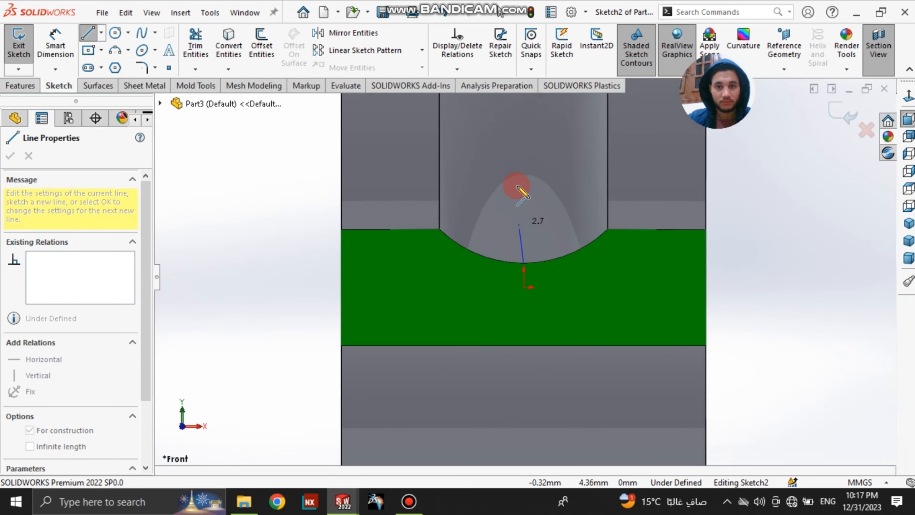
{"action": "scroll", "coordinate": [524, 186], "scroll_direction": "down", "scroll_amount": 5}
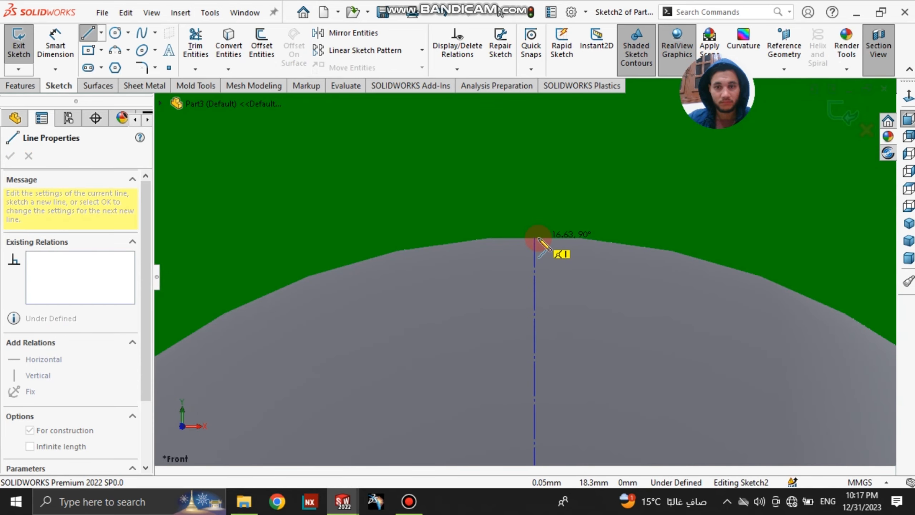
{"action": "left_click", "coordinate": [539, 238]}
- Draw a circle centered on the construction line's midpoint, with a radius of about 8.2 mm to fit between the grooves
{"action": "scroll", "coordinate": [526, 242], "scroll_direction": "up", "scroll_amount": 5}
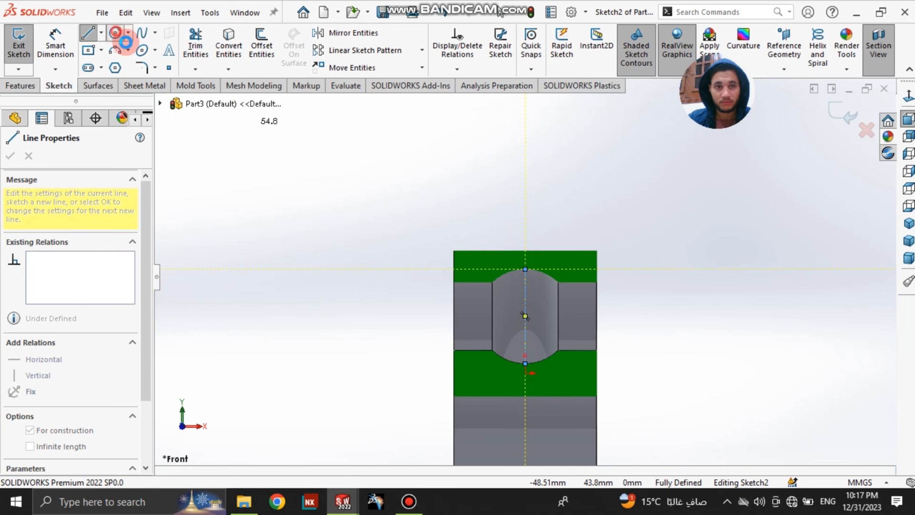
{"action": "left_click", "coordinate": [116, 33]}
{"action": "left_click", "coordinate": [524, 315]}
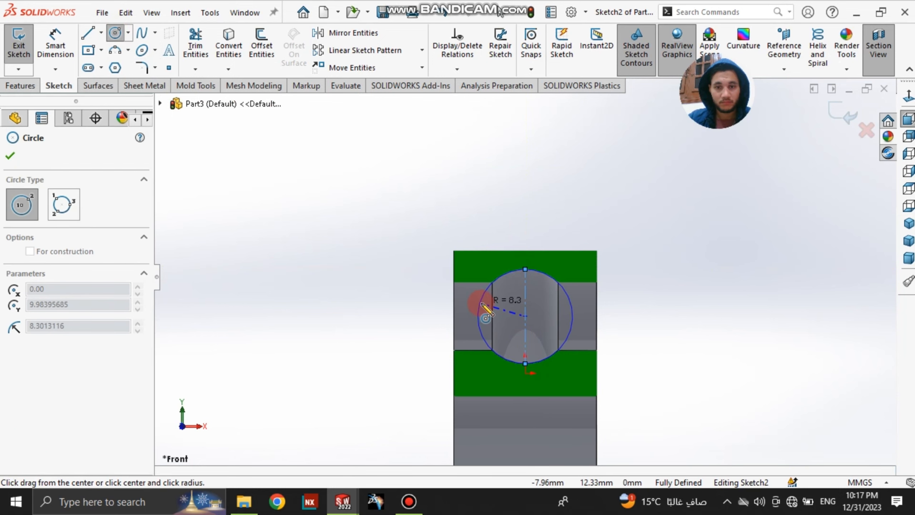
{"action": "scroll", "coordinate": [487, 302], "scroll_direction": "down", "scroll_amount": 5}
{"action": "scroll", "coordinate": [528, 218], "scroll_direction": "down", "scroll_amount": 3}
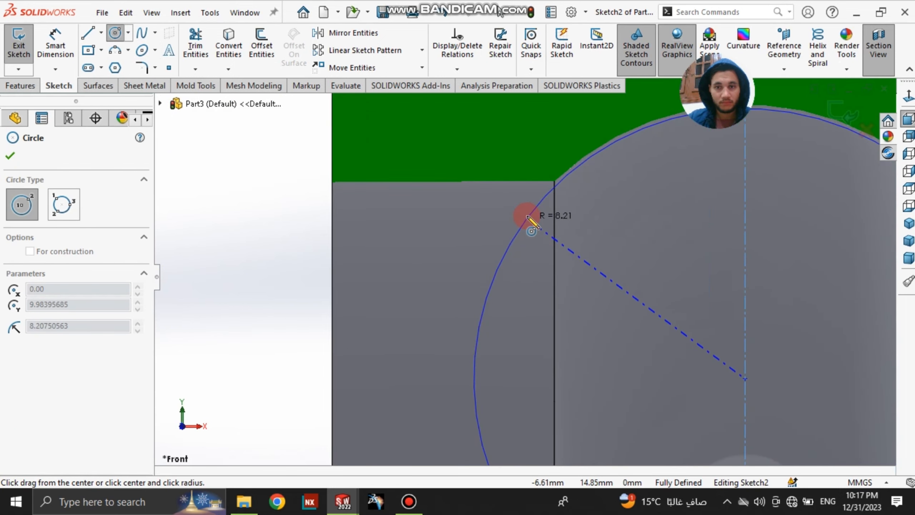
{"action": "left_click", "coordinate": [529, 218]}
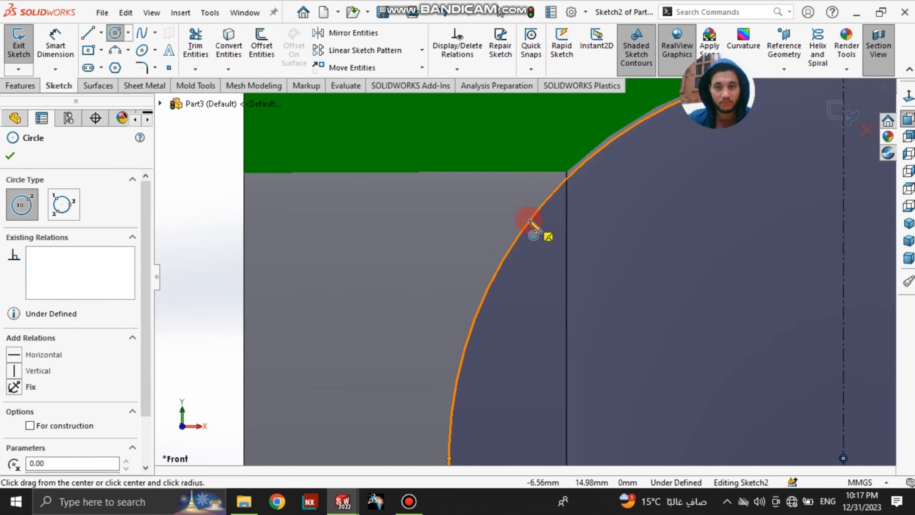
- Draw a vertical line about 18.5 mm long through the circle's center, and trim away the circle's right half and the line's overhanging ends
{"action": "scroll", "coordinate": [548, 240], "scroll_direction": "up", "scroll_amount": 5}
{"action": "left_click", "coordinate": [88, 32]}
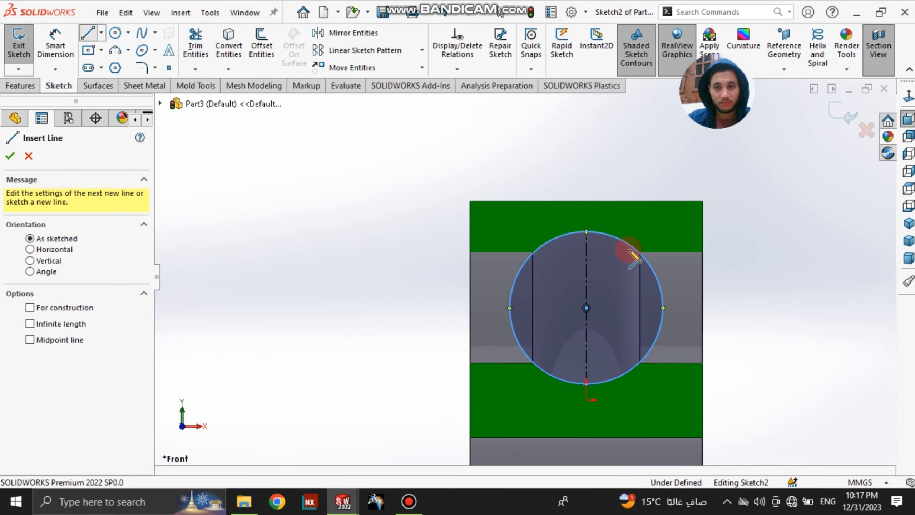
{"action": "left_click", "coordinate": [587, 225]}
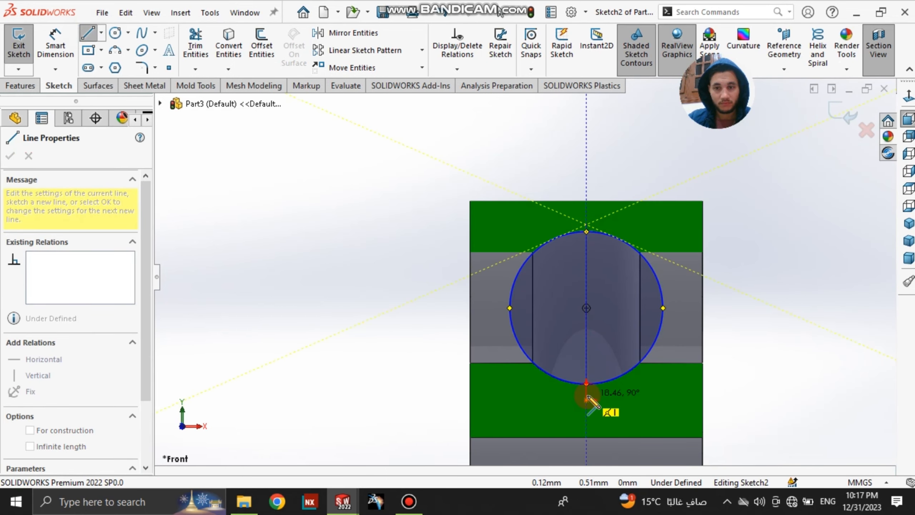
{"action": "left_click", "coordinate": [586, 395]}
{"action": "left_click", "coordinate": [195, 51]}
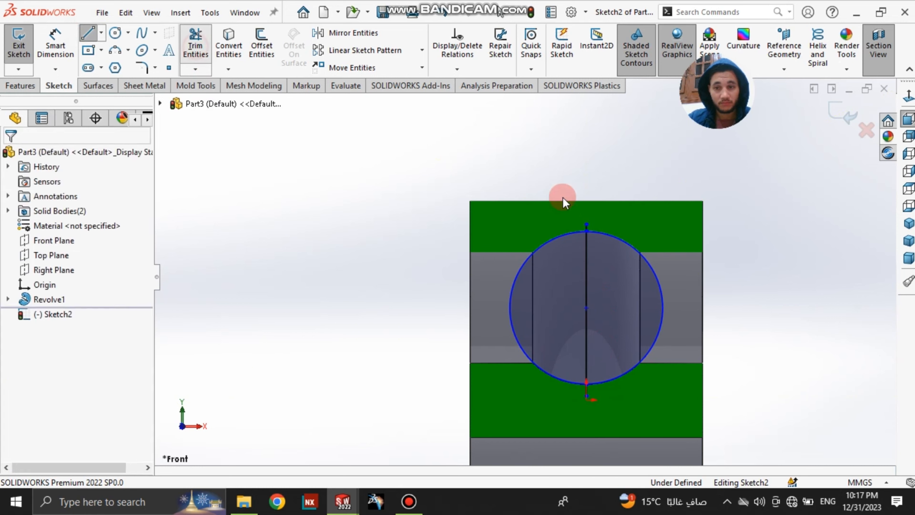
{"action": "left_click", "coordinate": [655, 269]}
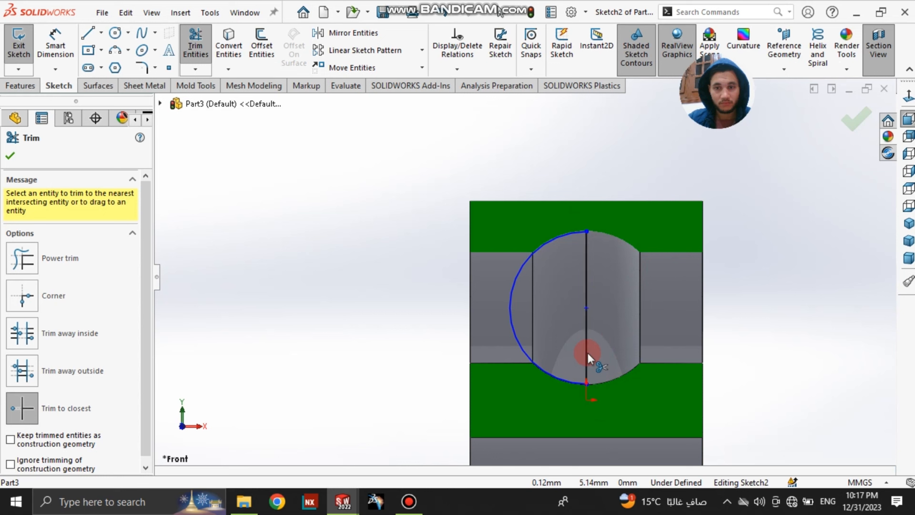
- Draw a short vertical line above the rings, aligned with the half circle's straight edge
{"action": "left_click", "coordinate": [85, 35]}
{"action": "left_click", "coordinate": [587, 151]}
{"action": "left_click", "coordinate": [586, 164]}
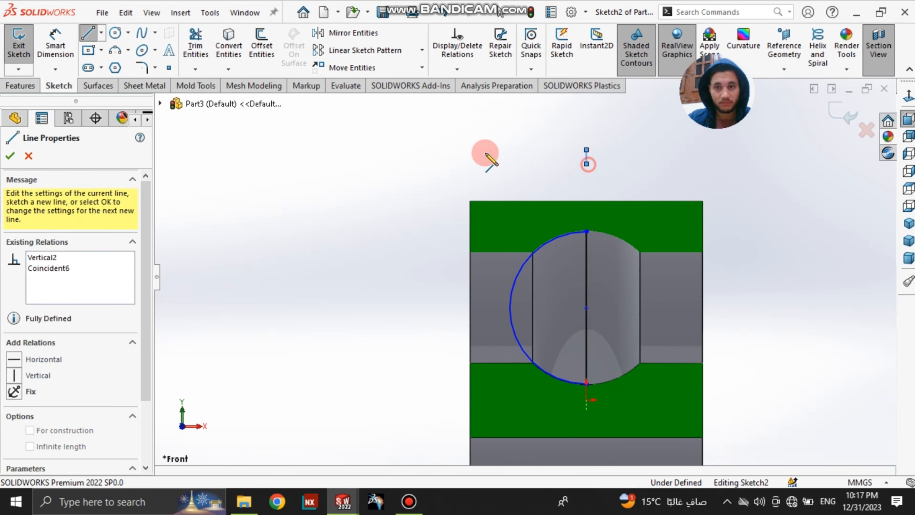
- Revolve the half-circle region 360 degrees about the short vertical line as a solid ball, with the thin feature option off
{"action": "left_click", "coordinate": [61, 84]}
{"action": "left_click", "coordinate": [64, 42]}
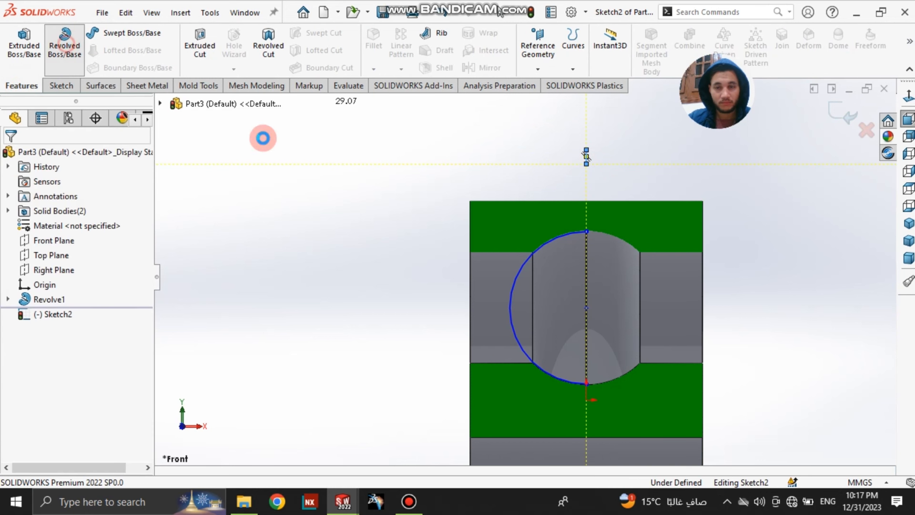
{"action": "left_click", "coordinate": [546, 282]}
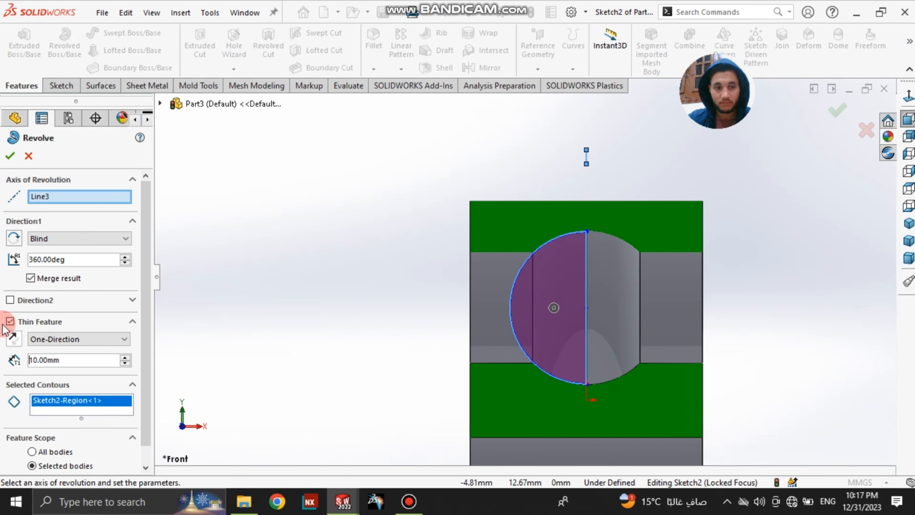
{"action": "left_click", "coordinate": [10, 158]}
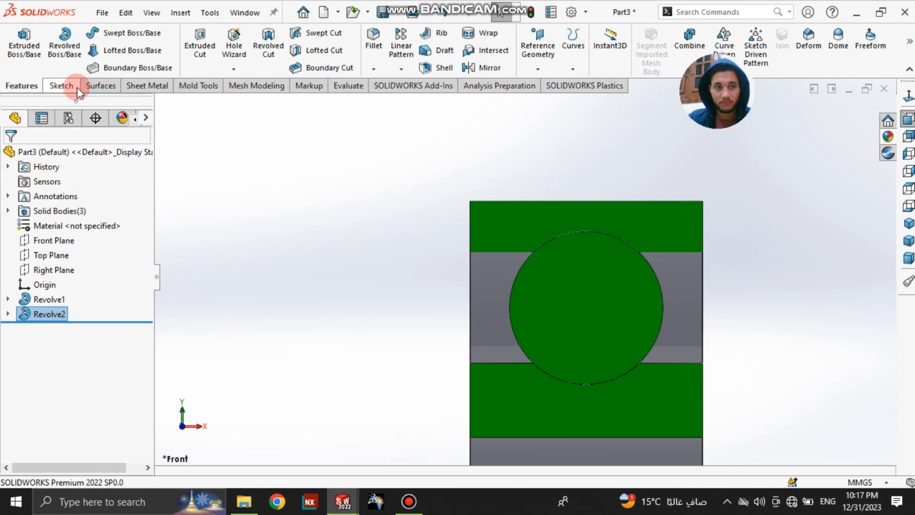
- Try to circular-pattern the ball feature around the outer ring's circular edge, using 12 equally spaced instances over 360 degrees
{"action": "left_click", "coordinate": [401, 69]}
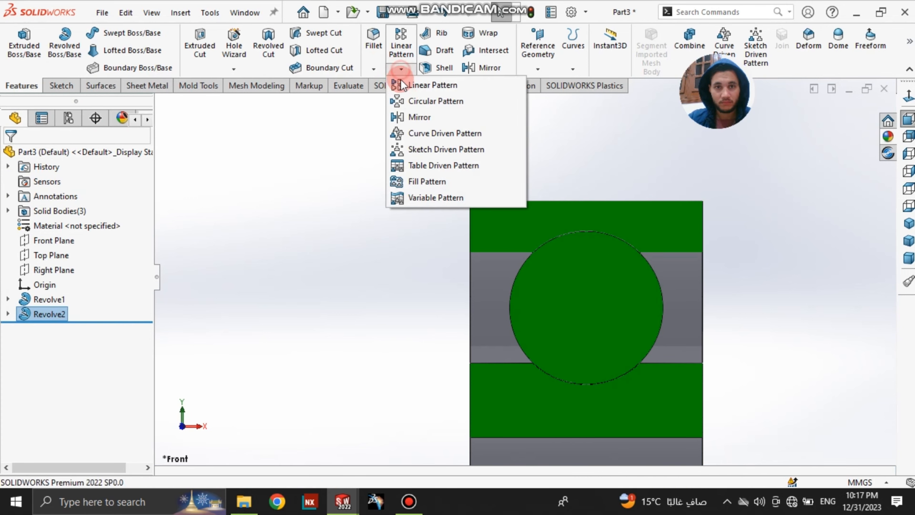
{"action": "left_click", "coordinate": [405, 100]}
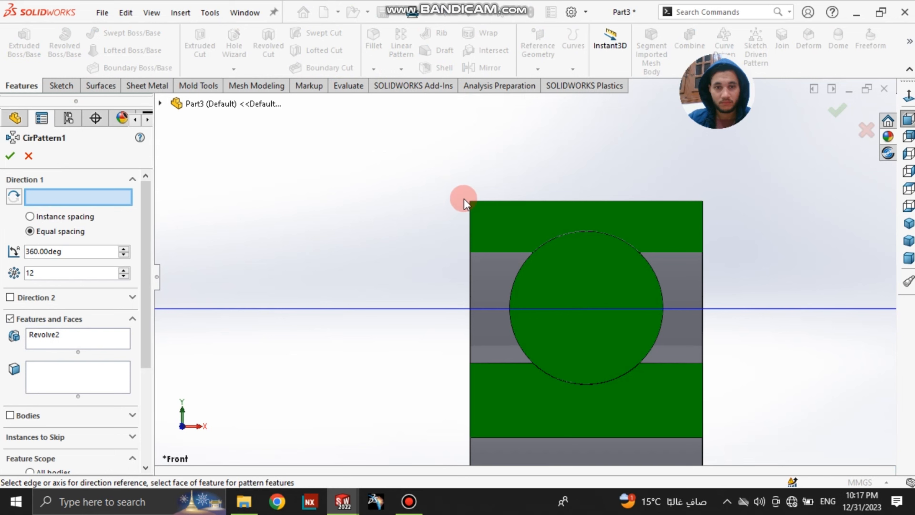
{"action": "middle_click_drag", "start_coordinate": [469, 203], "coordinate": [475, 214]}
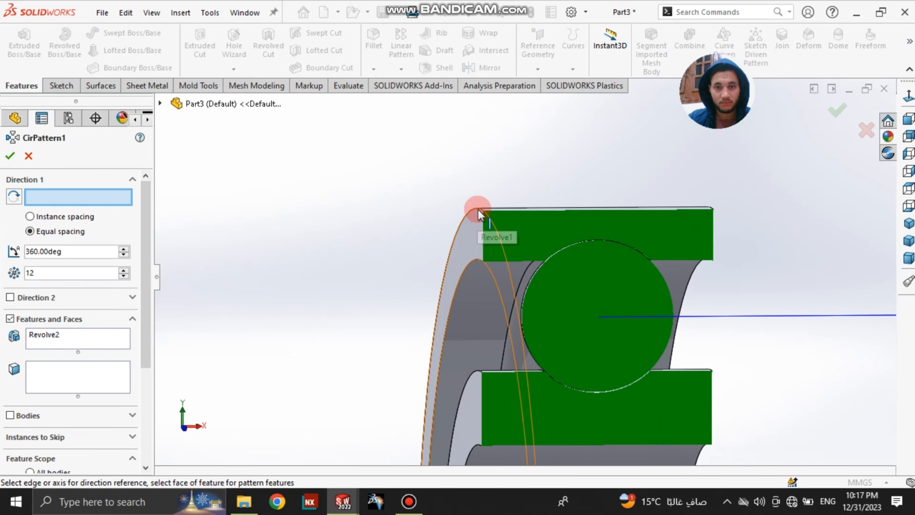
{"action": "left_click", "coordinate": [479, 211]}
{"action": "middle_click_drag", "start_coordinate": [449, 245], "coordinate": [357, 282]}
{"action": "left_click", "coordinate": [10, 156]}
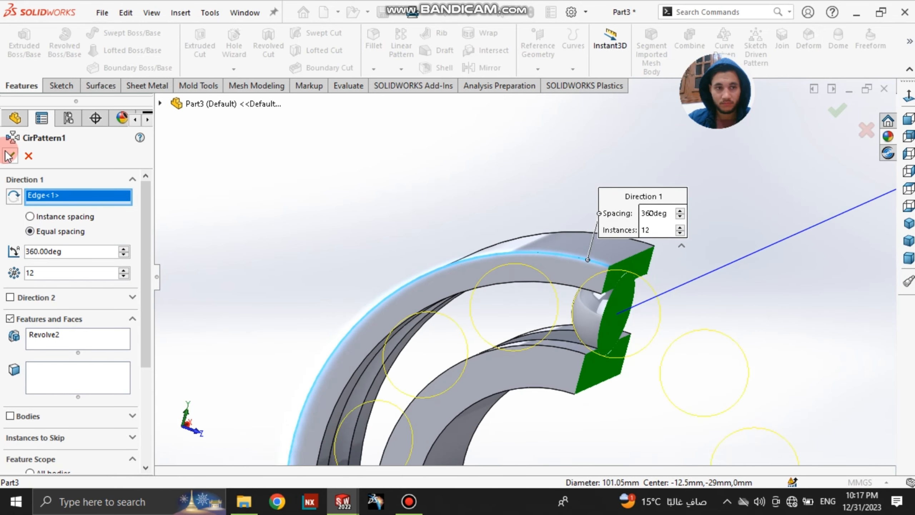
- Replace the ball feature with the ball body as the circular pattern's source, and apply the pattern
{"action": "scroll", "coordinate": [432, 271], "scroll_direction": "up", "scroll_amount": 5}
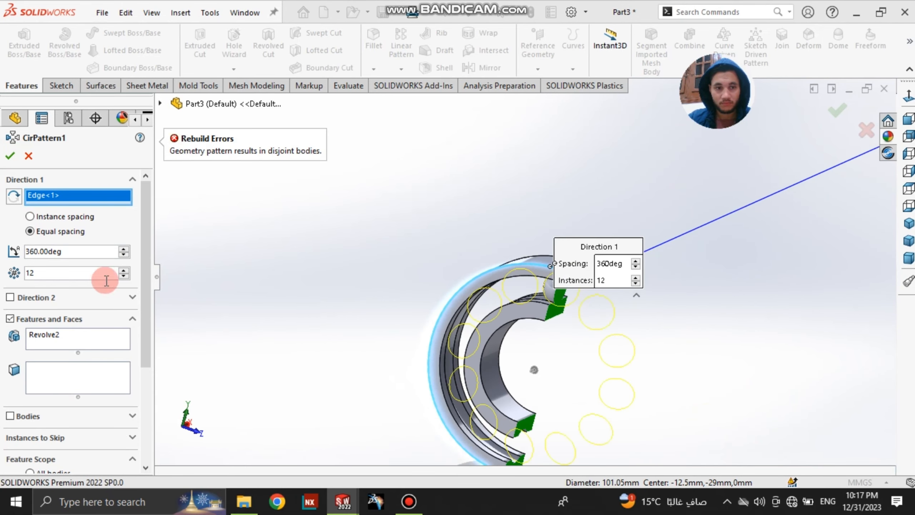
{"action": "right_click", "coordinate": [63, 340]}
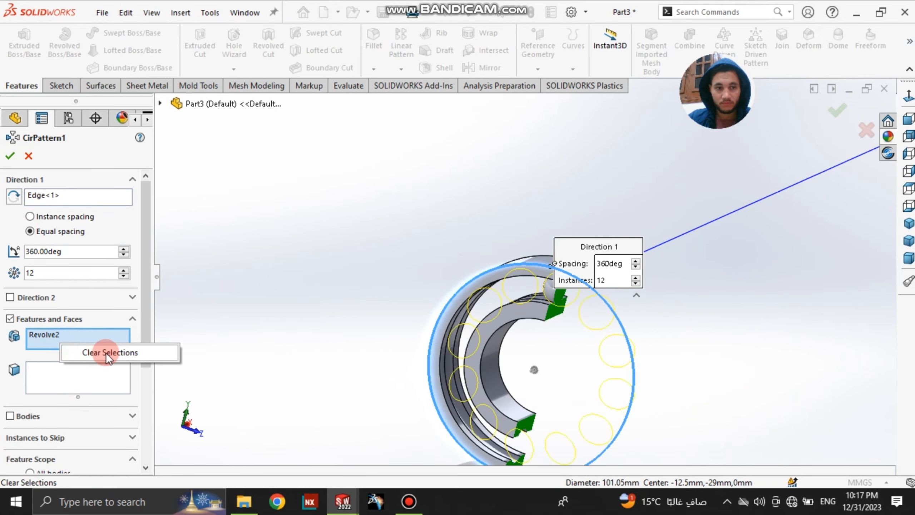
{"action": "left_click", "coordinate": [108, 351]}
{"action": "left_click", "coordinate": [10, 415]}
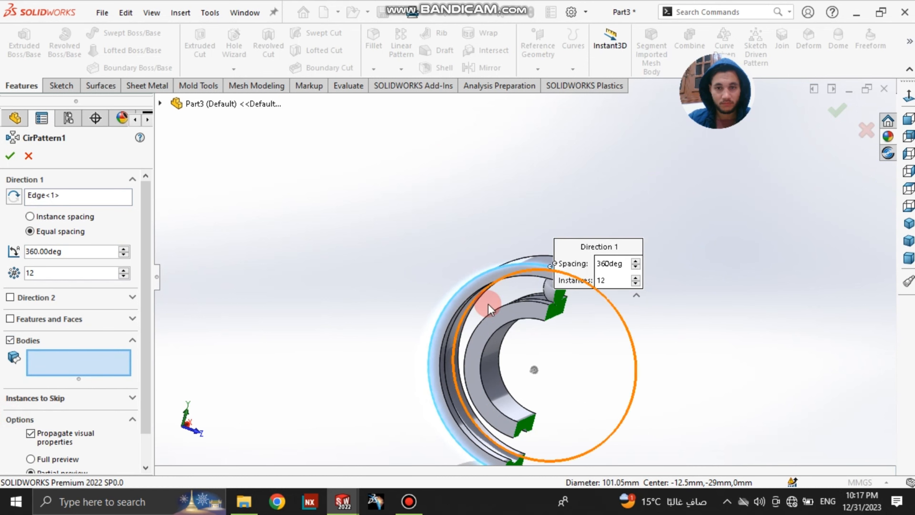
{"action": "left_click", "coordinate": [546, 294]}
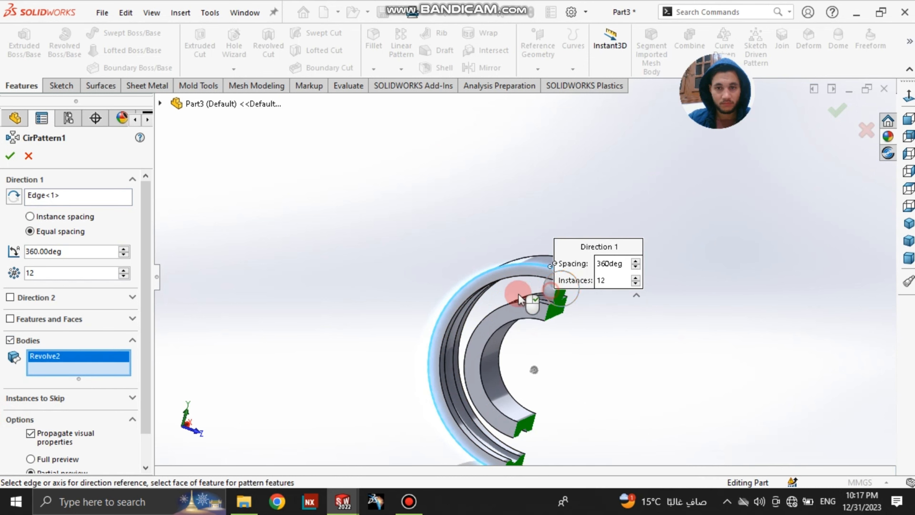
{"action": "left_click", "coordinate": [7, 155]}
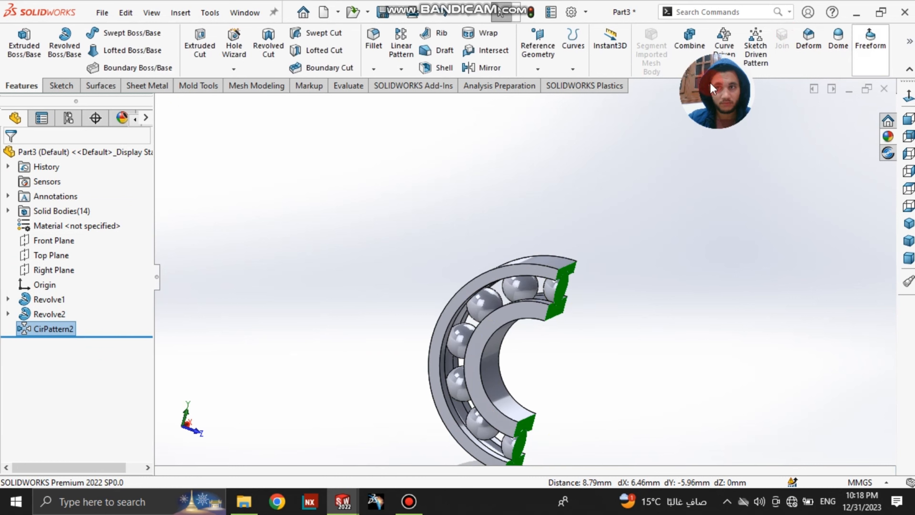
- Turn off the section view so the complete bearing is displayed
{"action": "left_click", "coordinate": [21, 85]}
{"action": "left_click", "coordinate": [57, 86]}
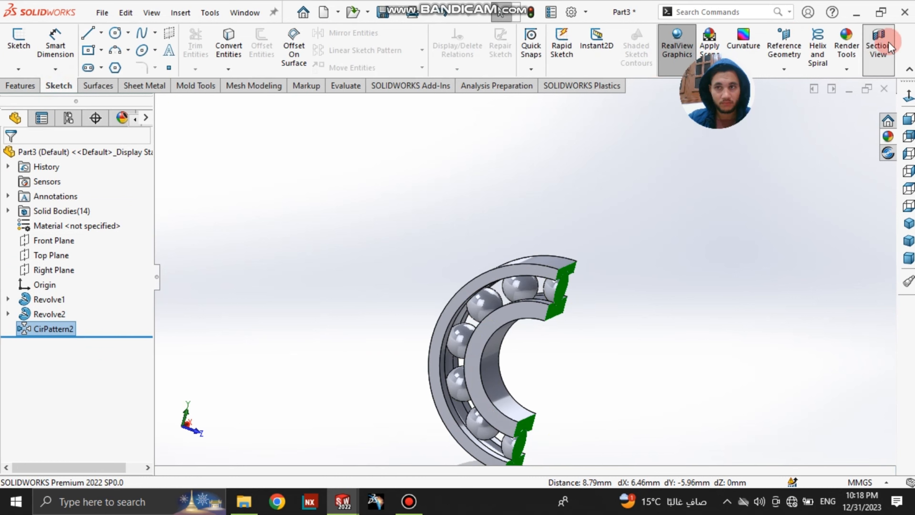
{"action": "left_click", "coordinate": [878, 47]}
{"action": "middle_click_drag", "start_coordinate": [633, 179], "coordinate": [555, 254]}
- Apply the carbon steel appearance from the Metal > Steel library to the selected circular pattern of balls
{"action": "left_click", "coordinate": [885, 136]}
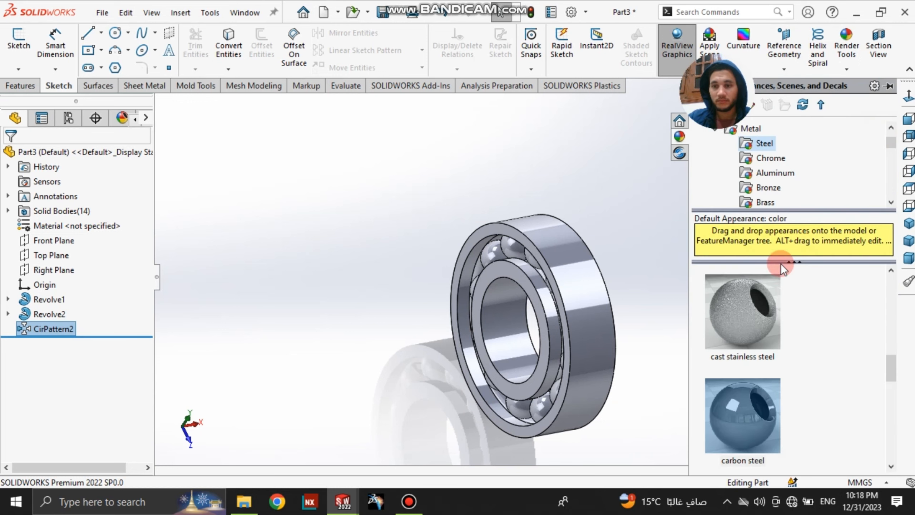
{"action": "double_click", "coordinate": [758, 422]}
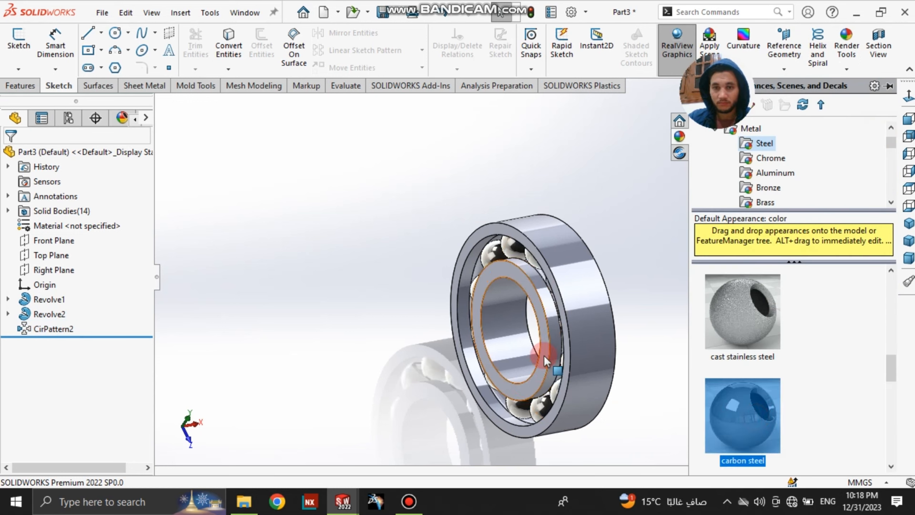
{"action": "mouse_move", "coordinate": [562, 287]}
{"action": "middle_mouse_down"}
{"action": "mouse_move", "coordinate": [554, 309]}
{"action": "mouse_move", "coordinate": [558, 287]}
{"action": "middle_mouse_up"}
{"action": "scroll", "coordinate": [557, 287], "scroll_direction": "down", "scroll_amount": 2}
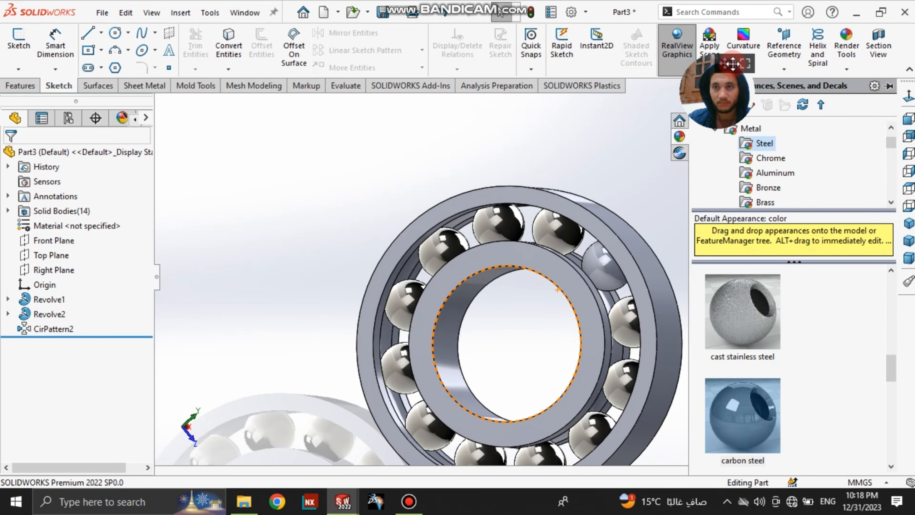
- Change the display scene to Plain White
{"action": "left_click", "coordinate": [709, 69]}
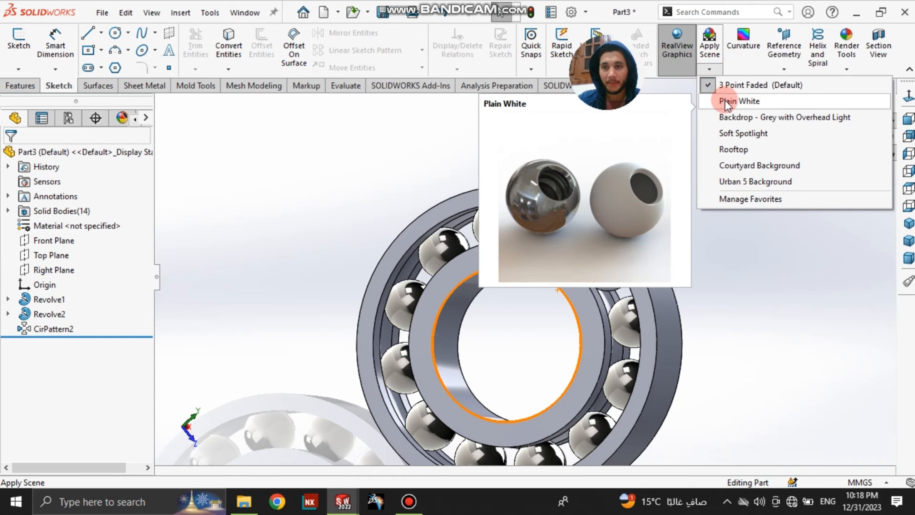
{"action": "left_click", "coordinate": [725, 100]}
{"action": "middle_click_drag", "start_coordinate": [664, 214], "coordinate": [725, 234]}
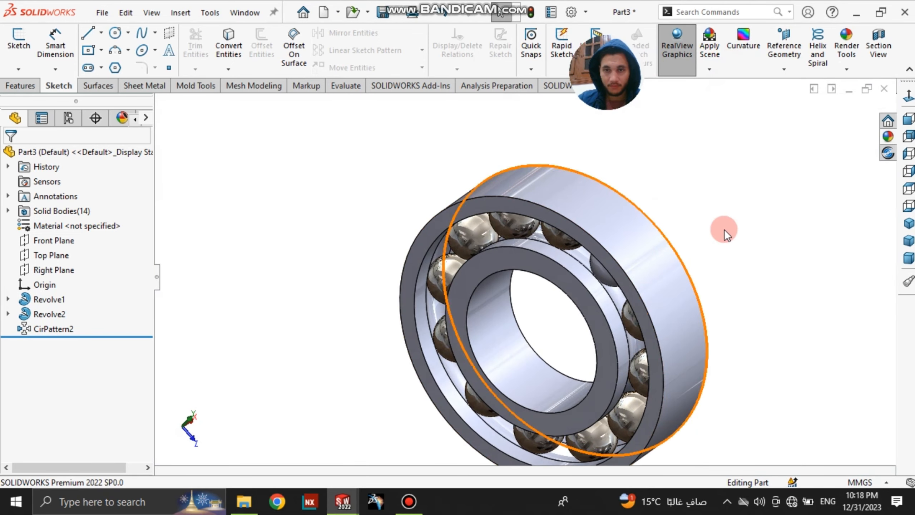
- Apply the carbon steel appearance to the whole bearing part
{"action": "left_click", "coordinate": [897, 146]}
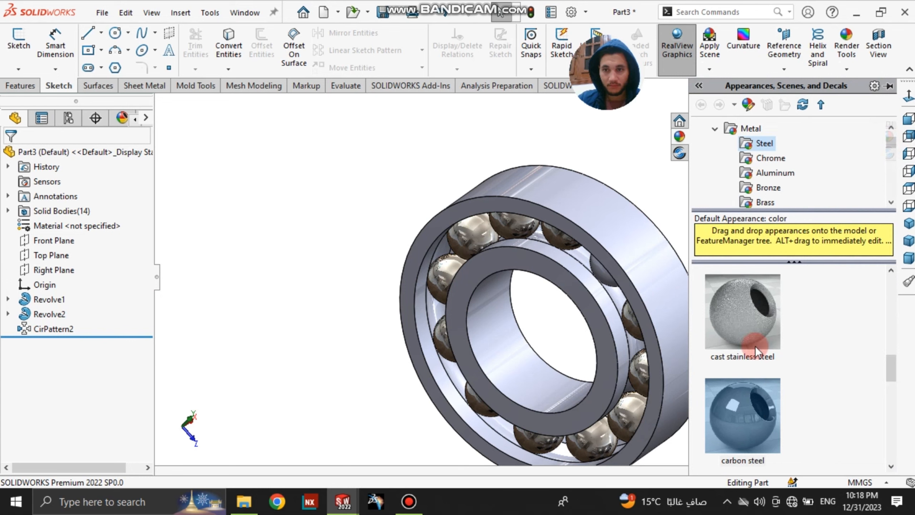
{"action": "double_click", "coordinate": [756, 420]}
{"action": "left_click", "coordinate": [316, 224]}
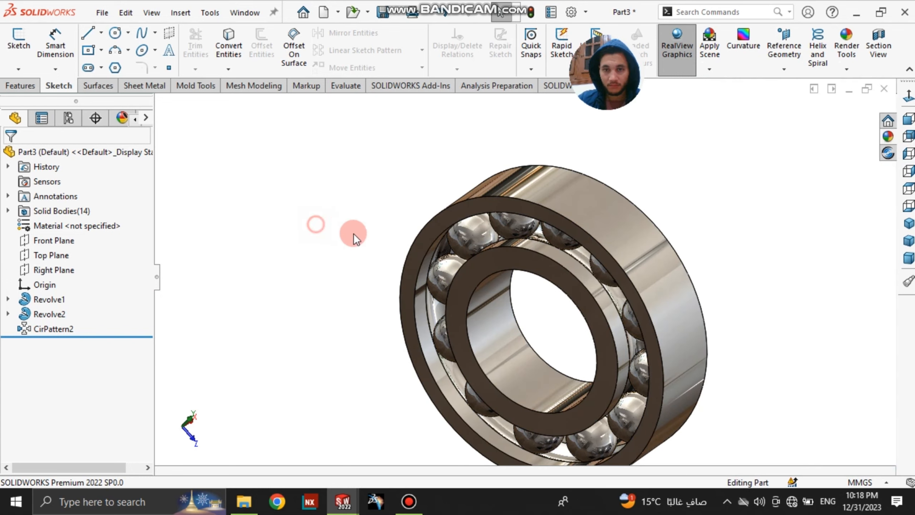
- Examine the finished bearing's rings and balls up close and from several angles
{"action": "middle_click_drag", "start_coordinate": [520, 288], "coordinate": [555, 246]}
{"action": "scroll", "coordinate": [631, 213], "scroll_direction": "down", "scroll_amount": 4}
{"action": "scroll", "coordinate": [565, 306], "scroll_direction": "up", "scroll_amount": 4}
{"action": "scroll", "coordinate": [584, 295], "scroll_direction": "down", "scroll_amount": 6}
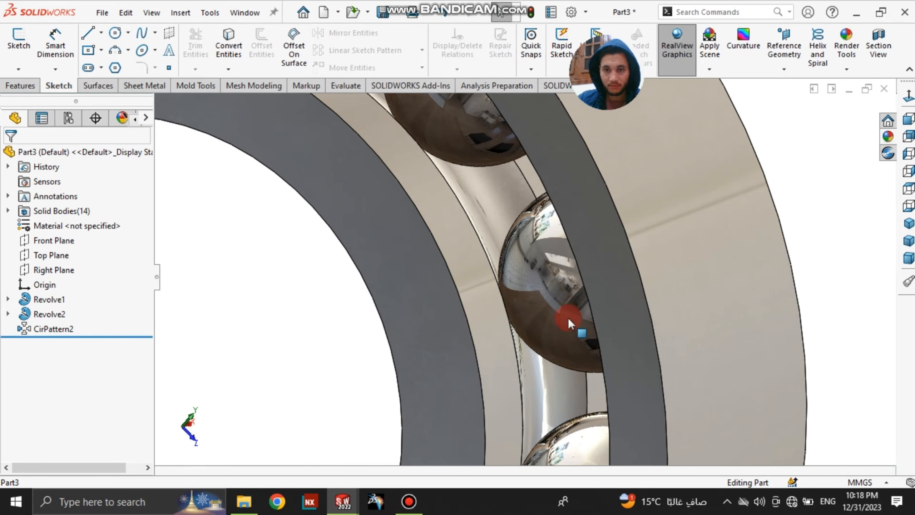
{"action": "middle_click_drag", "start_coordinate": [569, 322], "coordinate": [530, 372]}
{"action": "scroll", "coordinate": [530, 372], "scroll_direction": "up", "scroll_amount": 6}
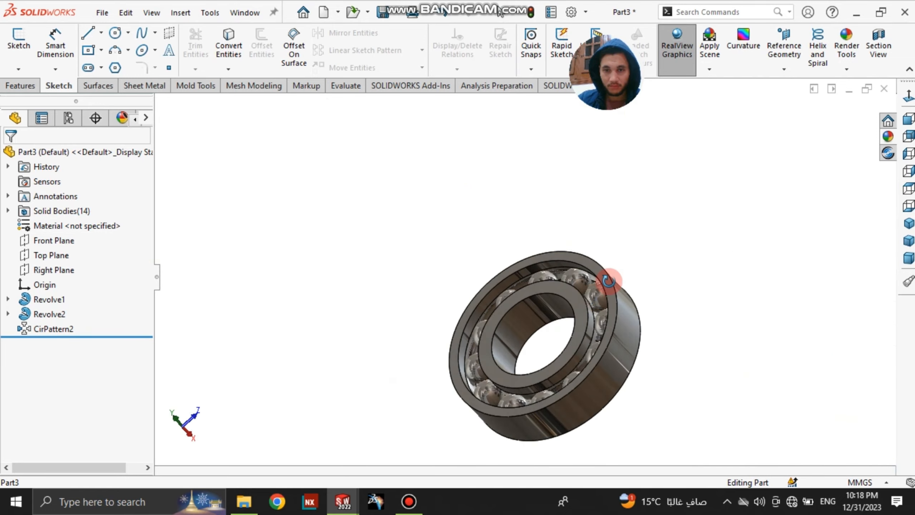